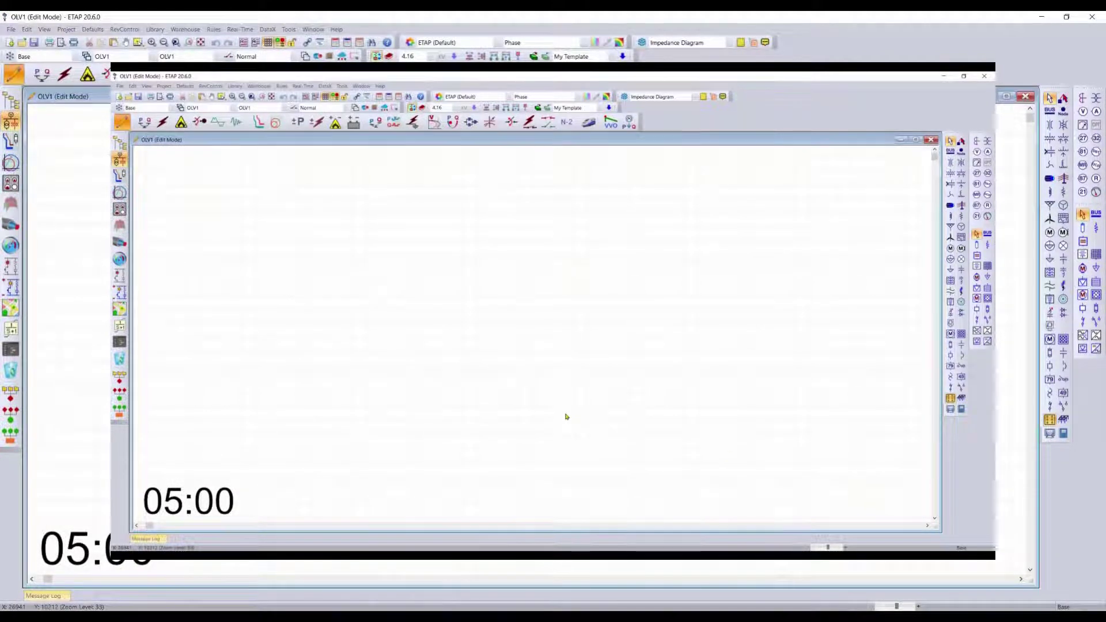
# Step: Set the default voltage for new one-line elements to 13.8 kV
pyautogui.click(455, 108)
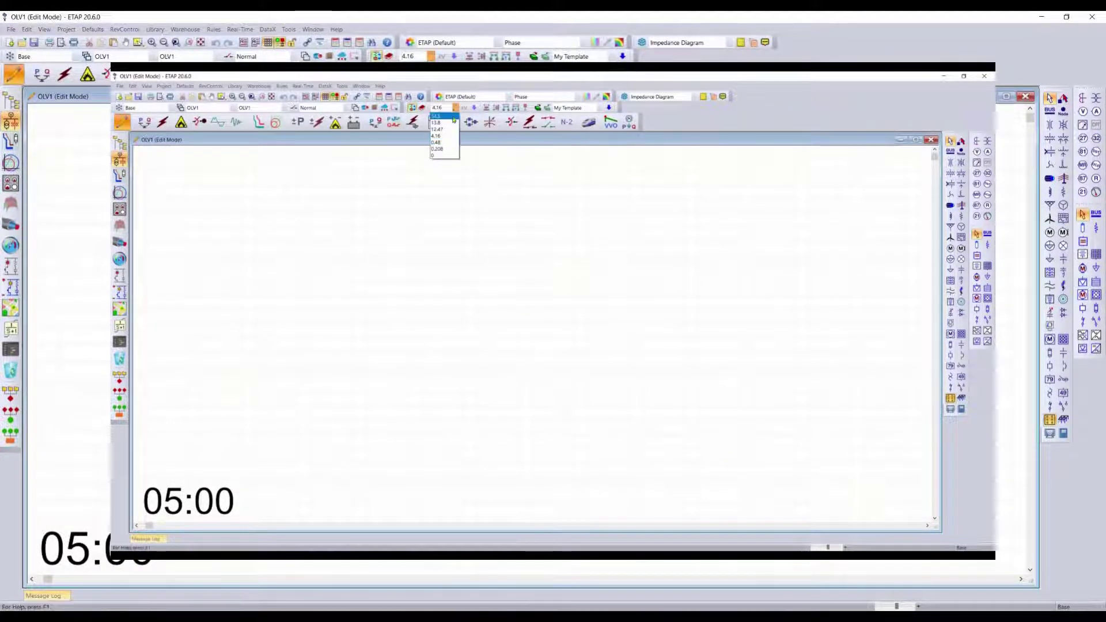
pyautogui.click(454, 122)
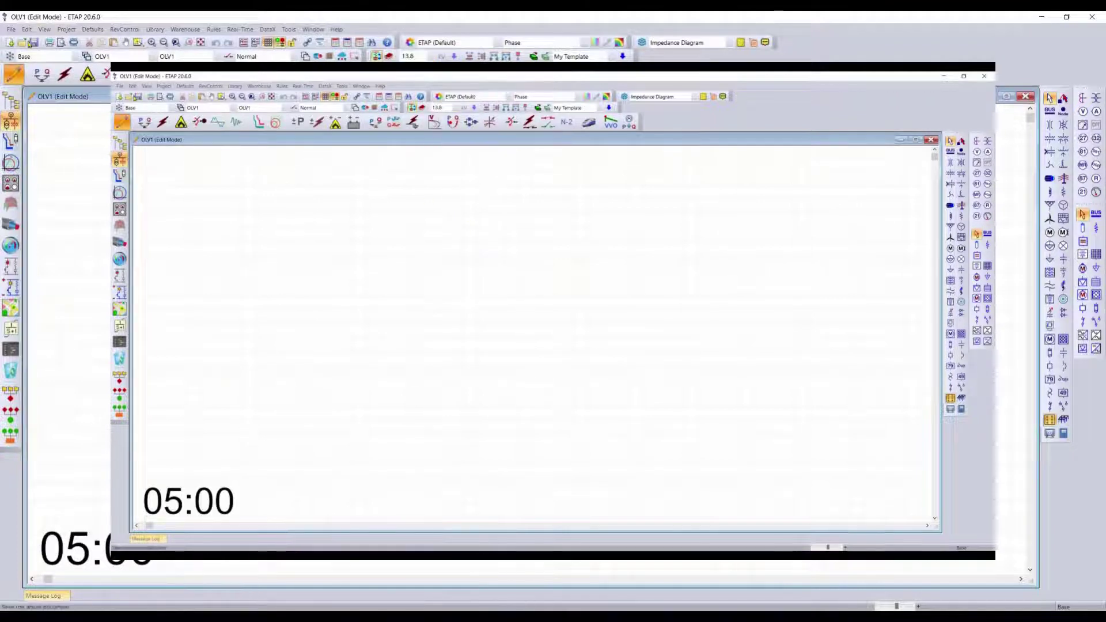
pyautogui.click(25, 29)
pyautogui.moveTo(11, 29)
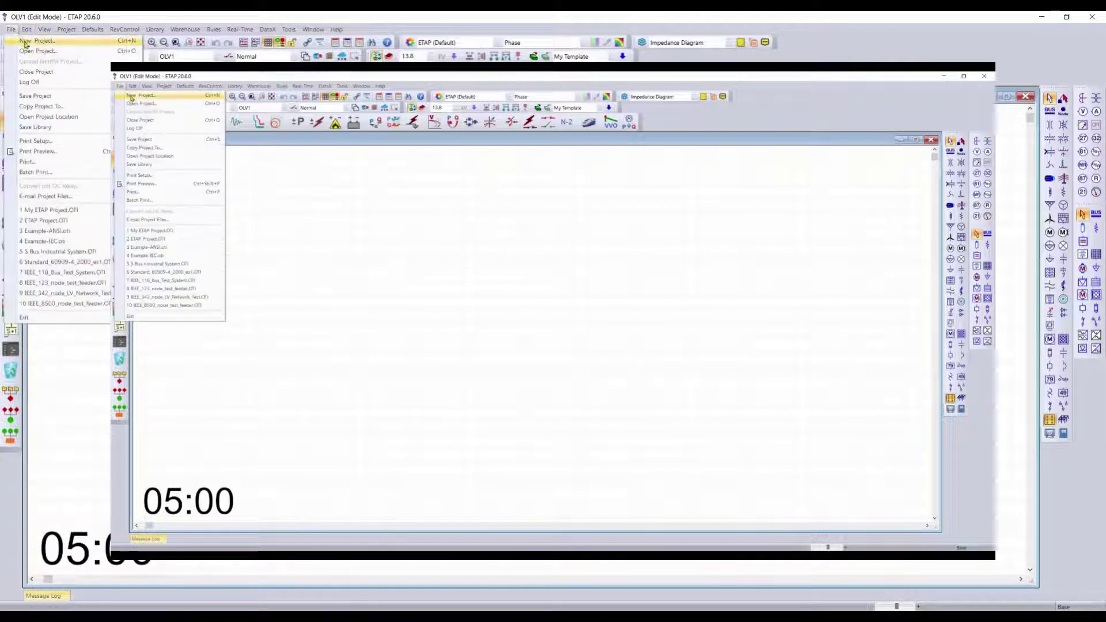
pyautogui.click(417, 276)
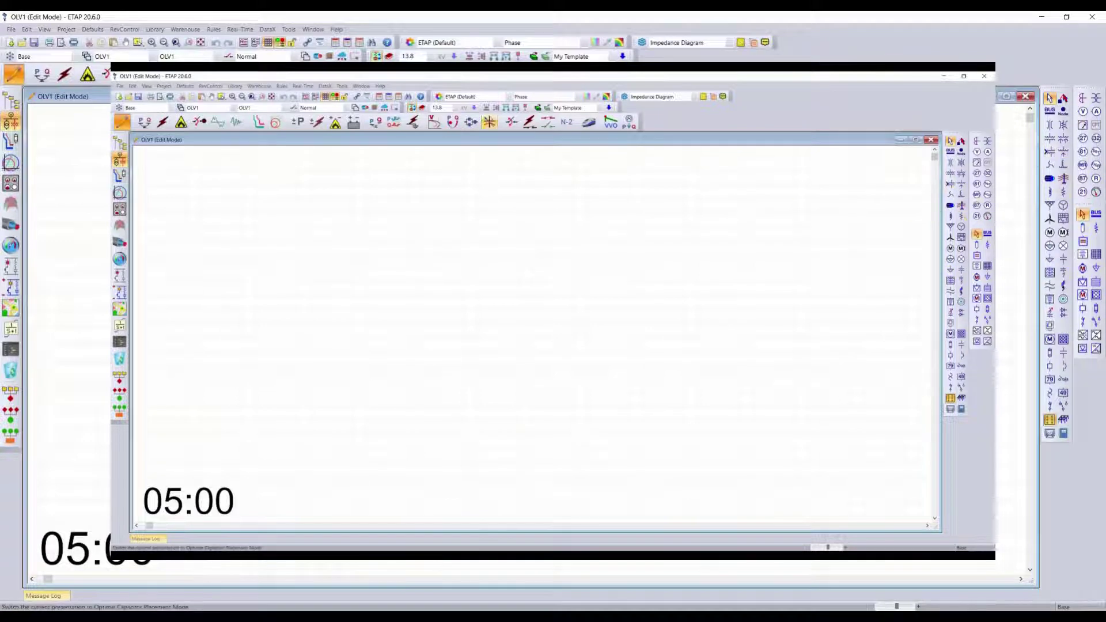
# Step: Preview the ANSI one-line templates for Health Care Facility and Motor Control Center in Template Quick Pick
pyautogui.click(537, 56)
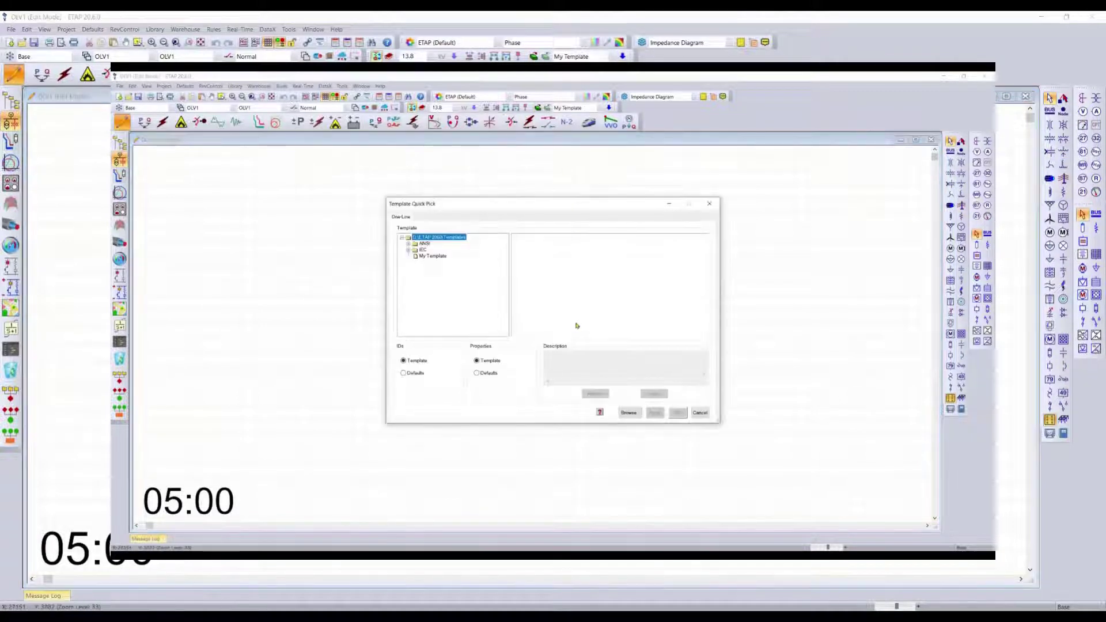
pyautogui.doubleClick(424, 244)
pyautogui.click(444, 251)
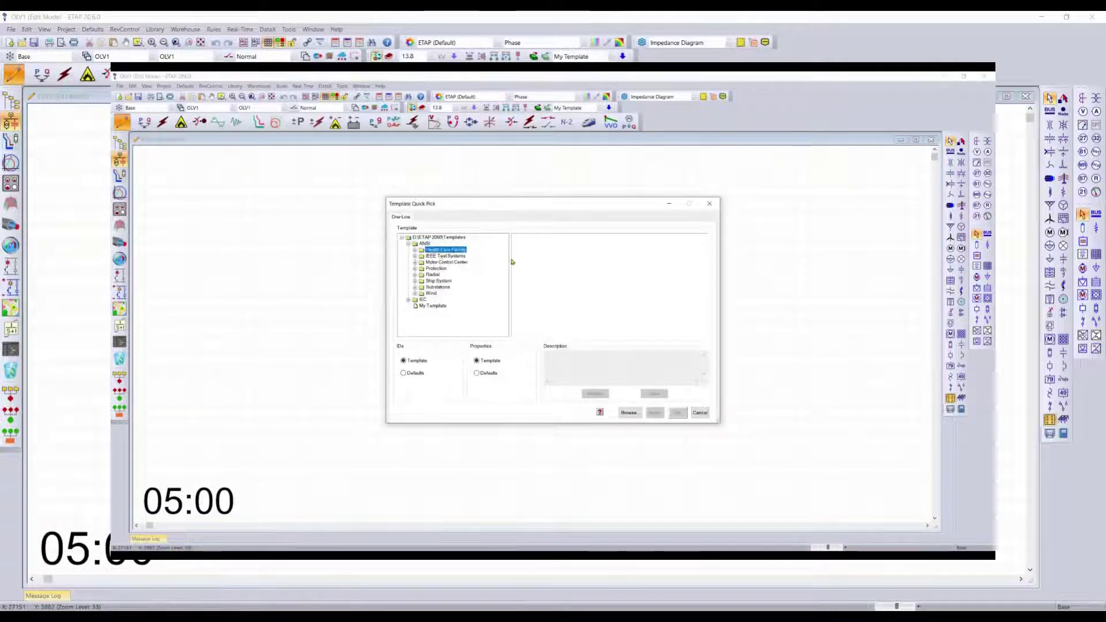
pyautogui.doubleClick(445, 250)
pyautogui.click(468, 256)
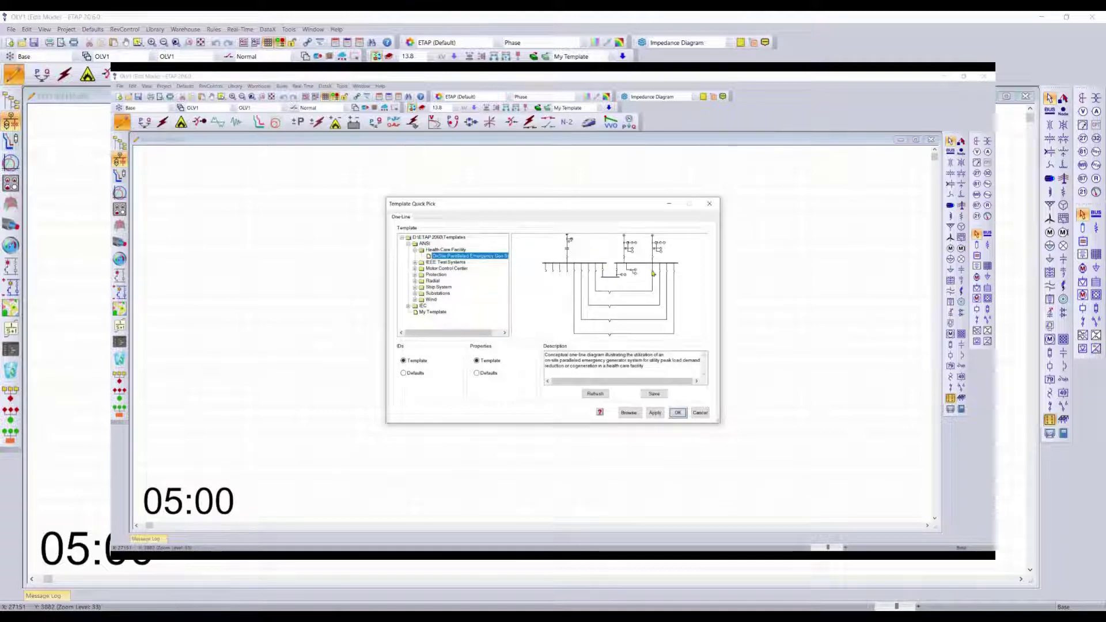
pyautogui.doubleClick(447, 269)
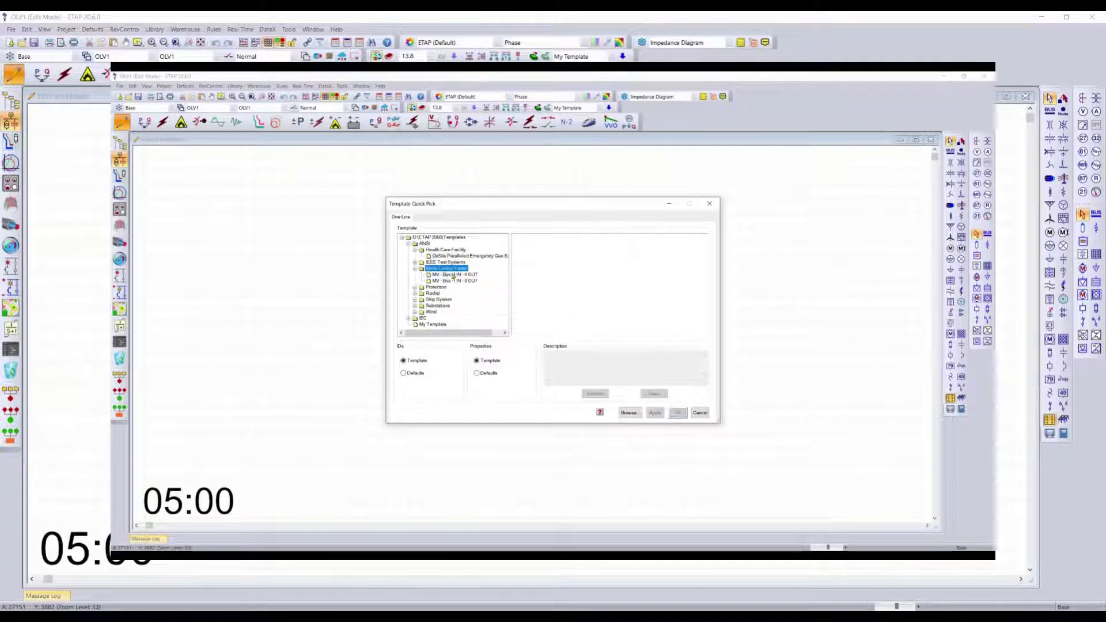
pyautogui.click(454, 276)
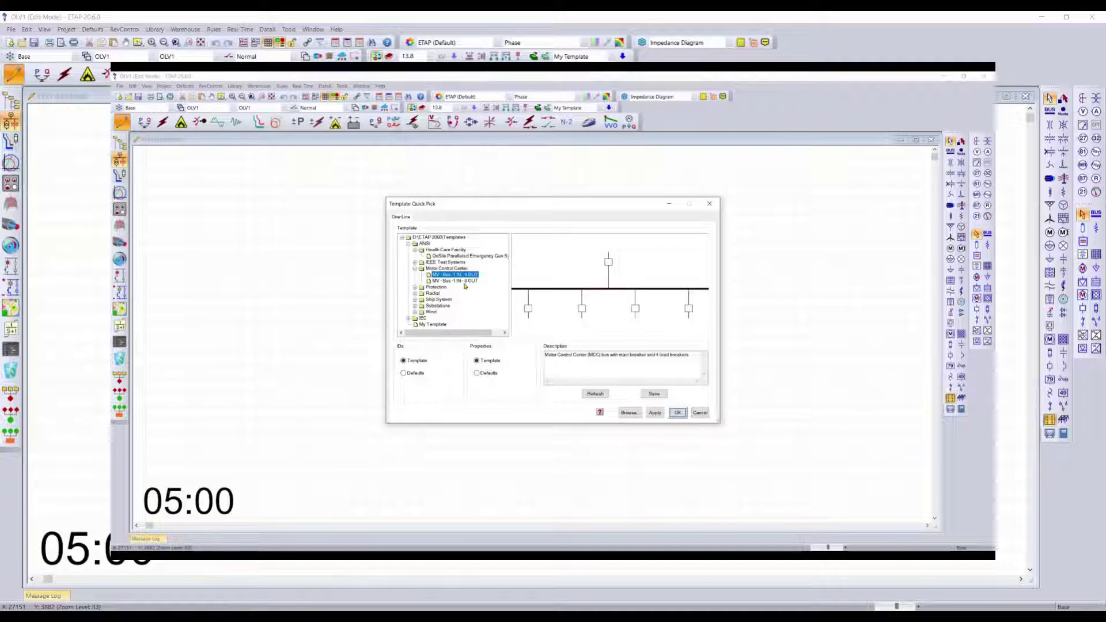
# Step: Preview the ANSI Substations templates and the Wind collector system template in Template Quick Pick
pyautogui.doubleClick(440, 305)
pyautogui.click(458, 288)
pyautogui.click(461, 311)
pyautogui.press('Up')
pyautogui.press('Up')
pyautogui.press('Up')
pyautogui.press('Up')
pyautogui.press('Up')
pyautogui.press('Up')
pyautogui.press('Up')
pyautogui.press('Up')
pyautogui.press('Up')
pyautogui.click(470, 306)
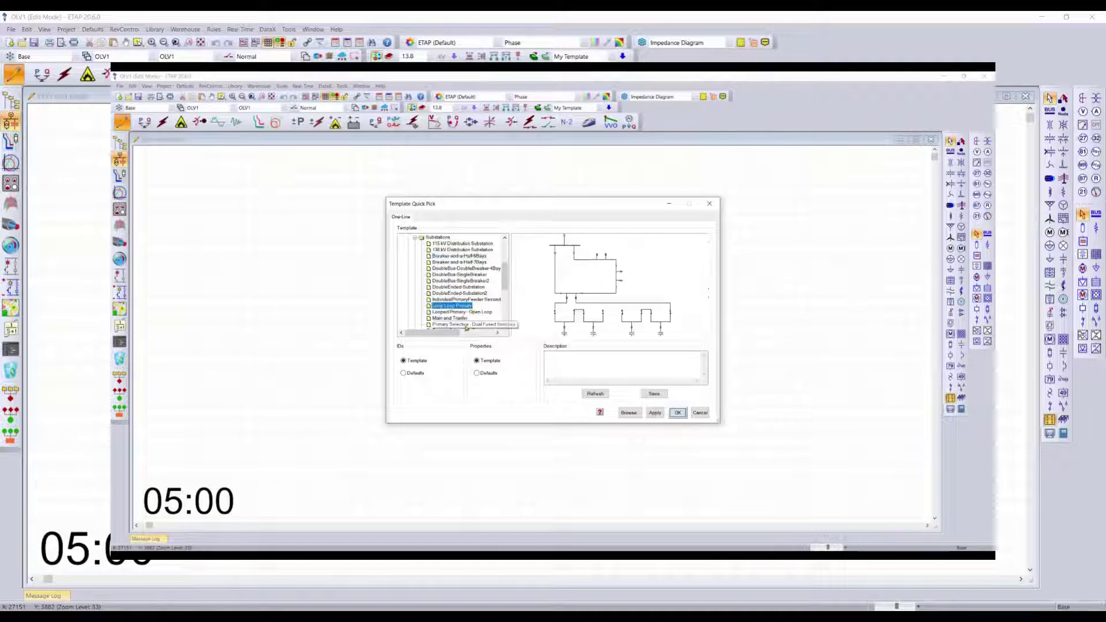
pyautogui.click(467, 323)
pyautogui.moveTo(504, 277); pyautogui.dragTo(504, 311)
pyautogui.click(461, 294)
pyautogui.press('Up')
pyautogui.press('Up')
pyautogui.press('Up')
pyautogui.press('Up')
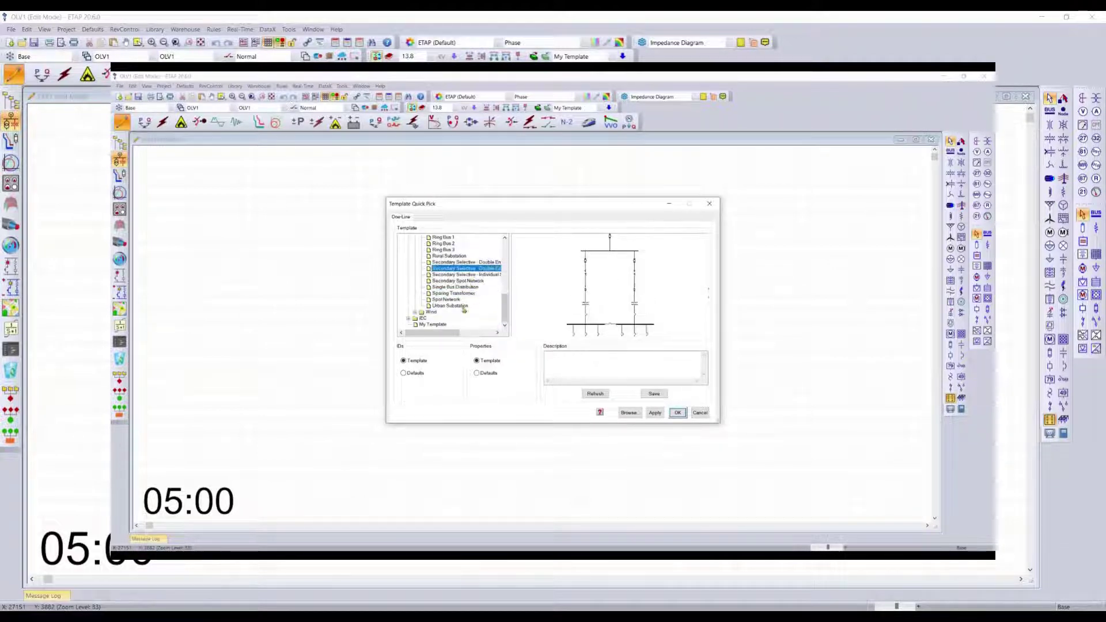
pyautogui.doubleClick(443, 312)
pyautogui.click(460, 318)
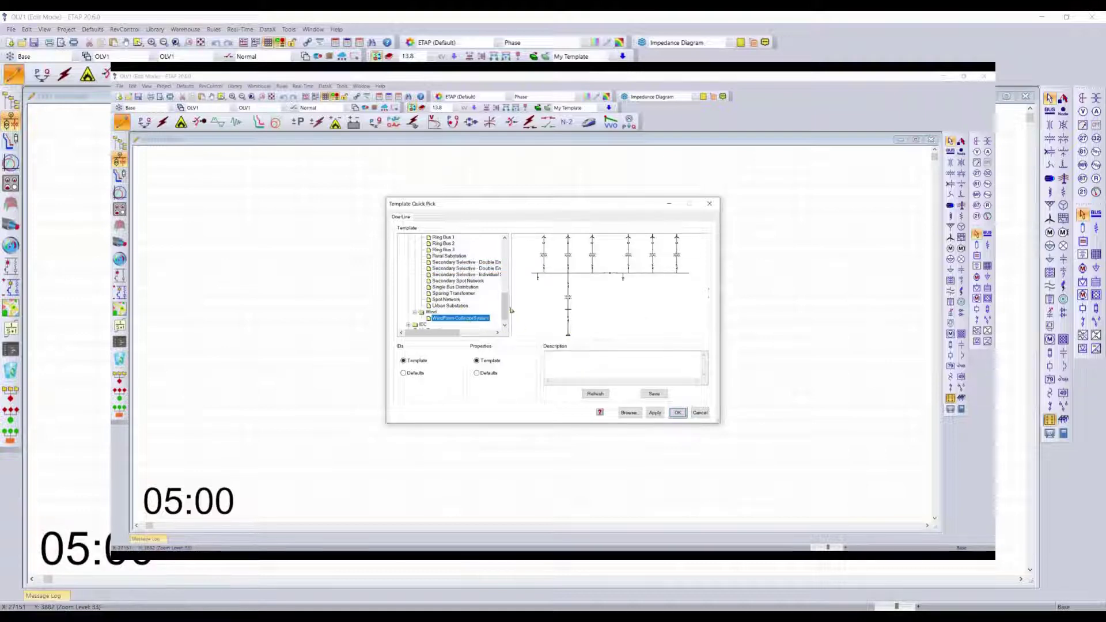
pyautogui.moveTo(505, 310); pyautogui.dragTo(512, 250)
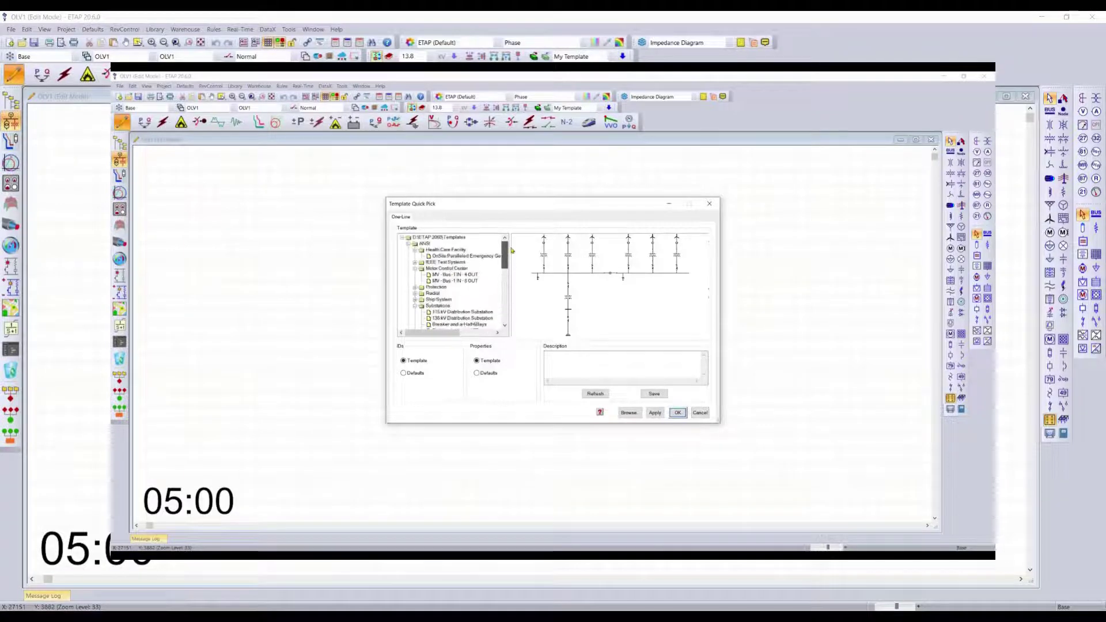
# Step: Insert the Health Care Facility OnSite Paralleled Emergency Gen template into the one-line diagram and delete all its elements
pyautogui.click(465, 256)
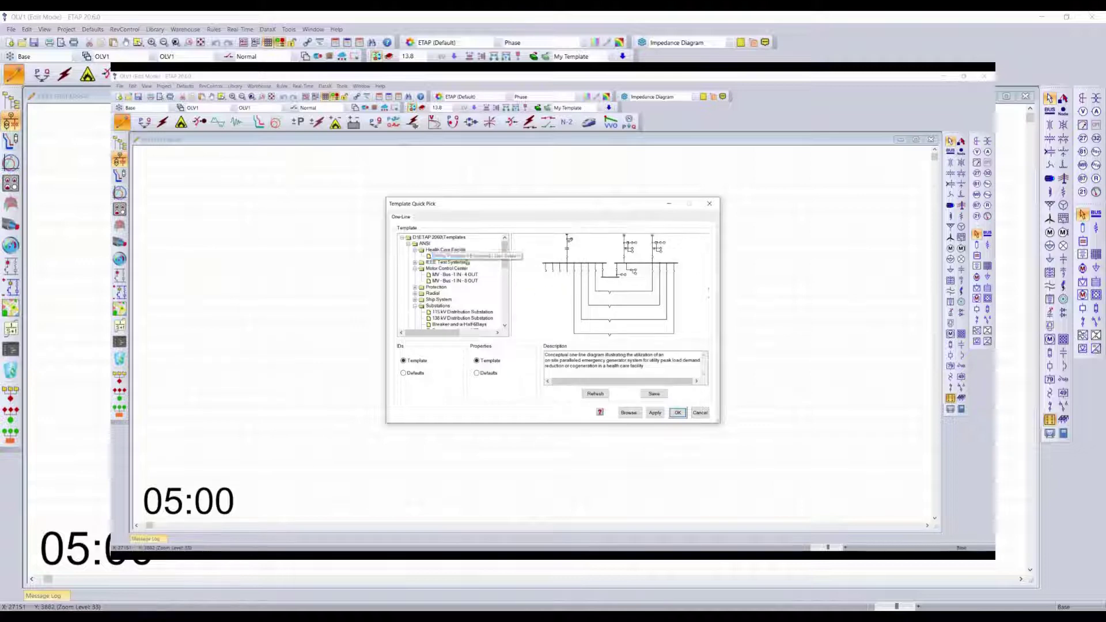
pyautogui.click(677, 413)
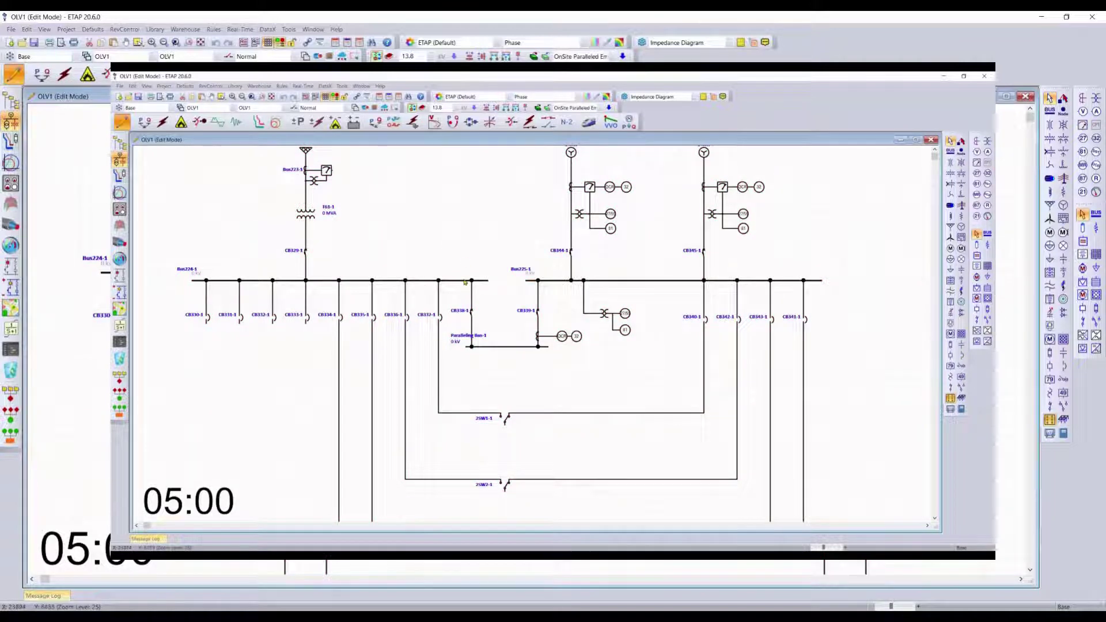
pyautogui.hotkey('ctrl', 'a')
pyautogui.press('Delete')
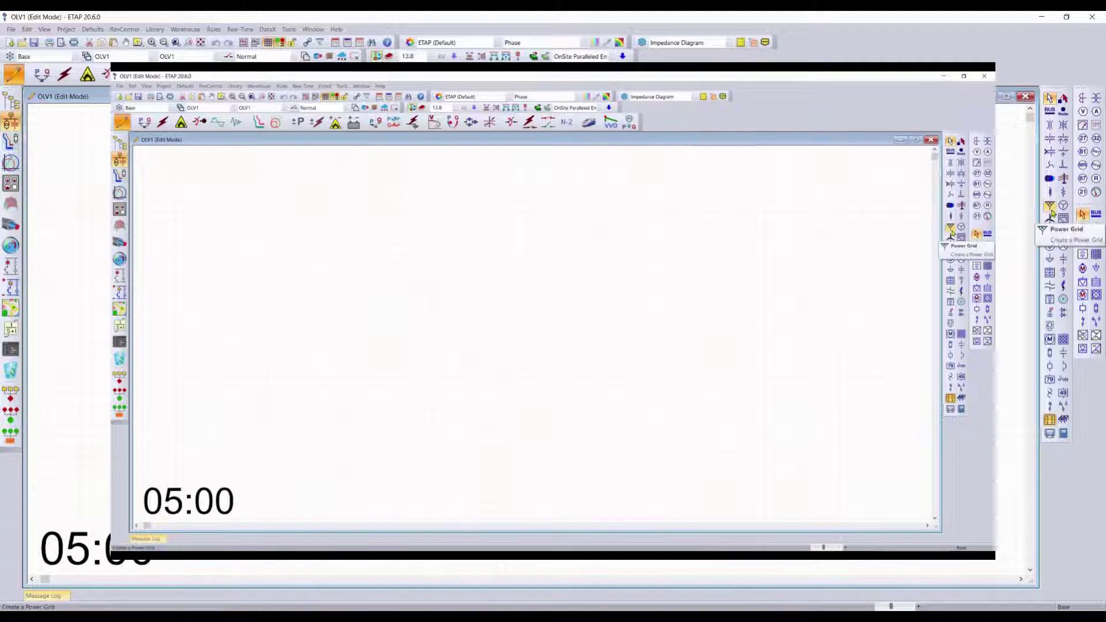
# Step: Move the deleted template network from the dumpster back onto the diagram and delete it again
pyautogui.rightClick(542, 215)
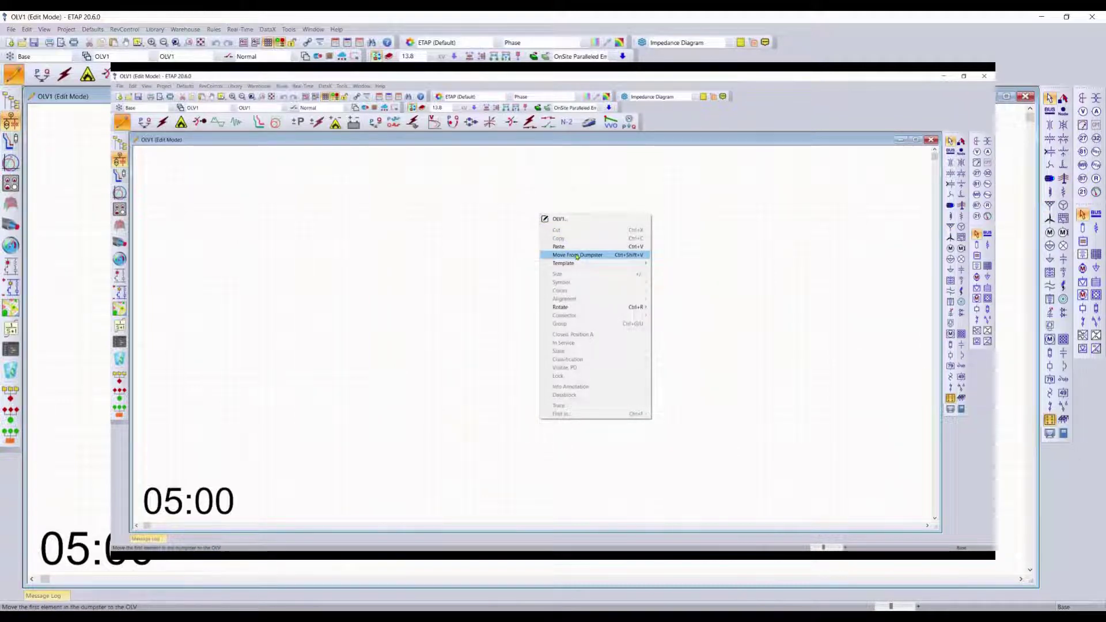
pyautogui.click(577, 255)
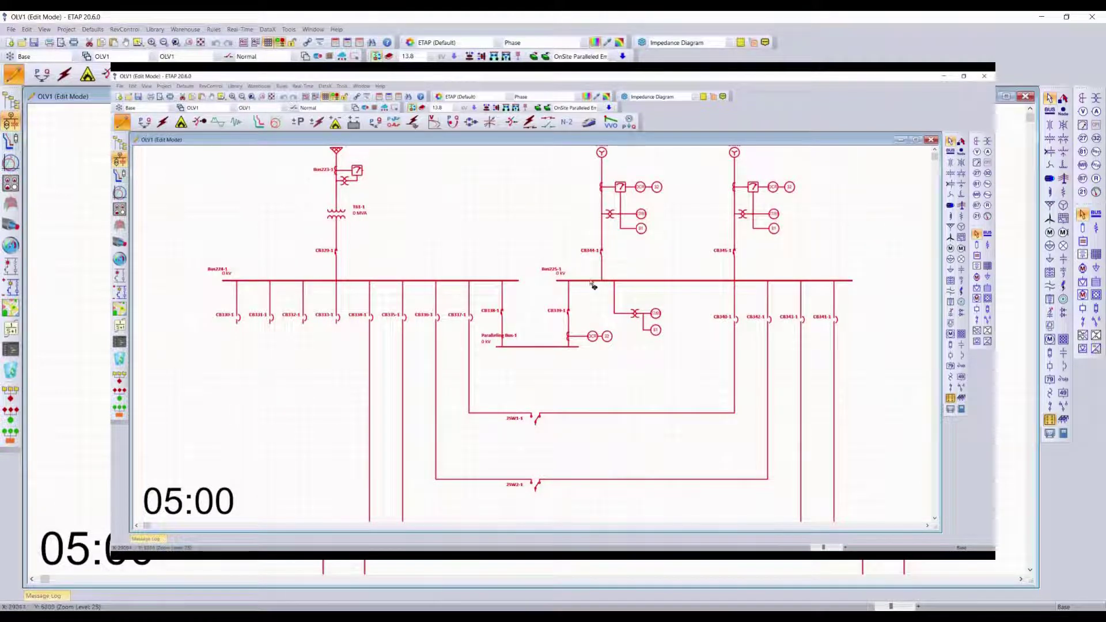
pyautogui.press('Delete')
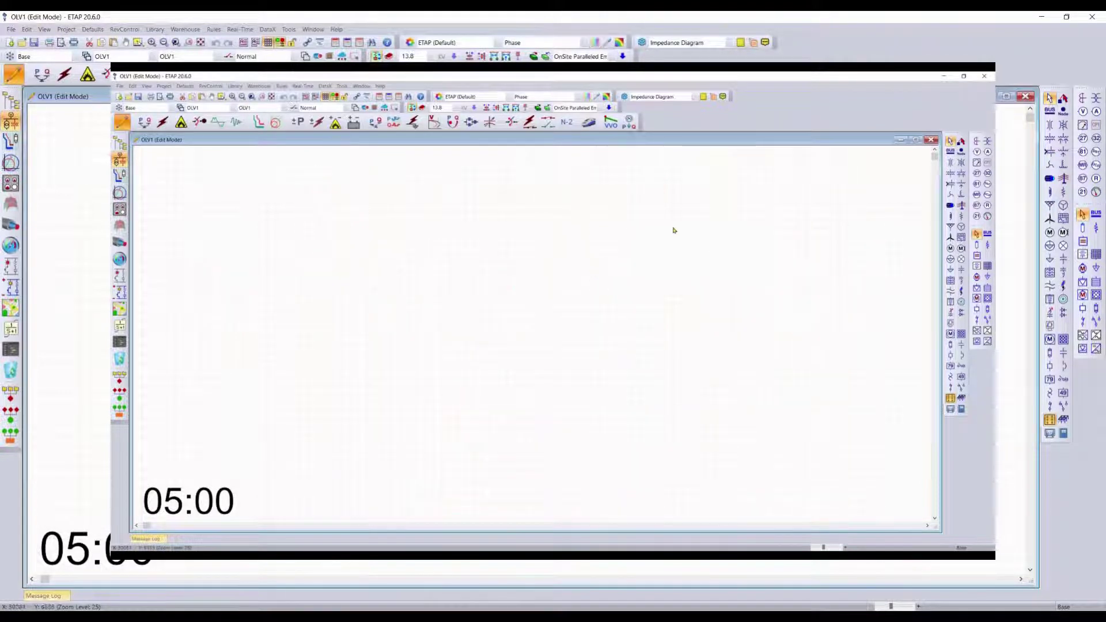
# Step: Place a power grid on the one-line diagram and connect a 13.8 kV bus below it
pyautogui.click(950, 227)
pyautogui.click(283, 183)
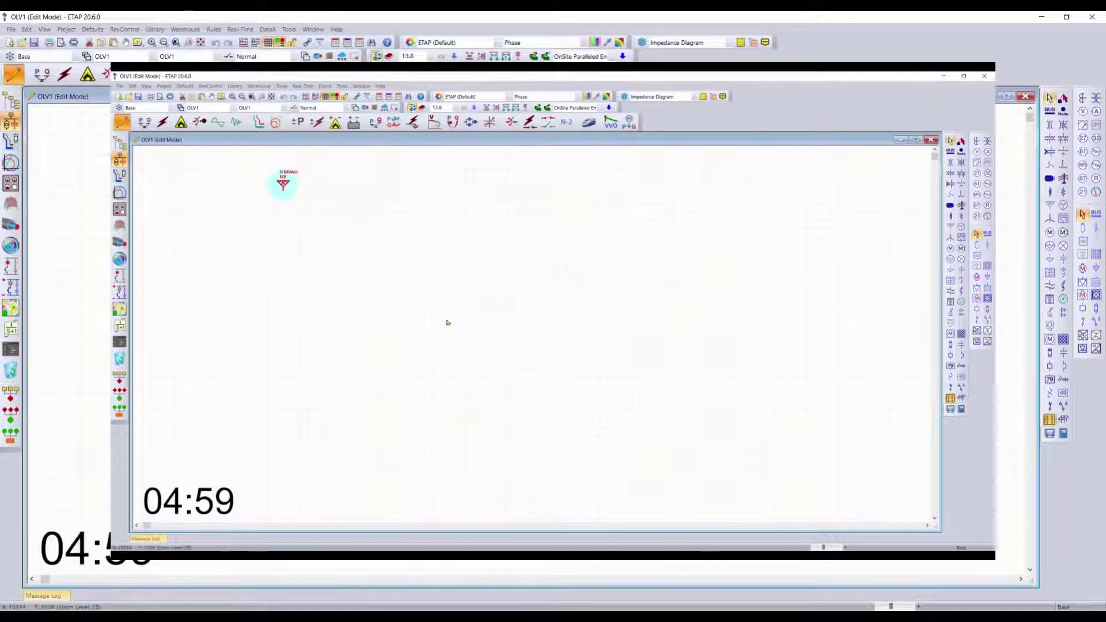
pyautogui.scroll(2, 277, 202)
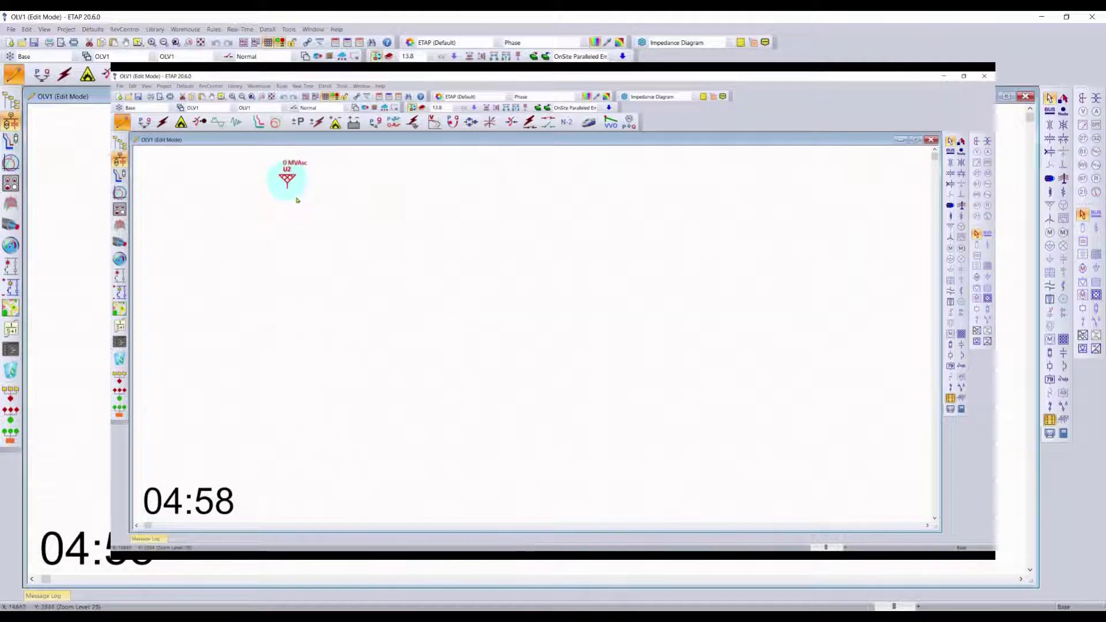
pyautogui.click(1049, 111)
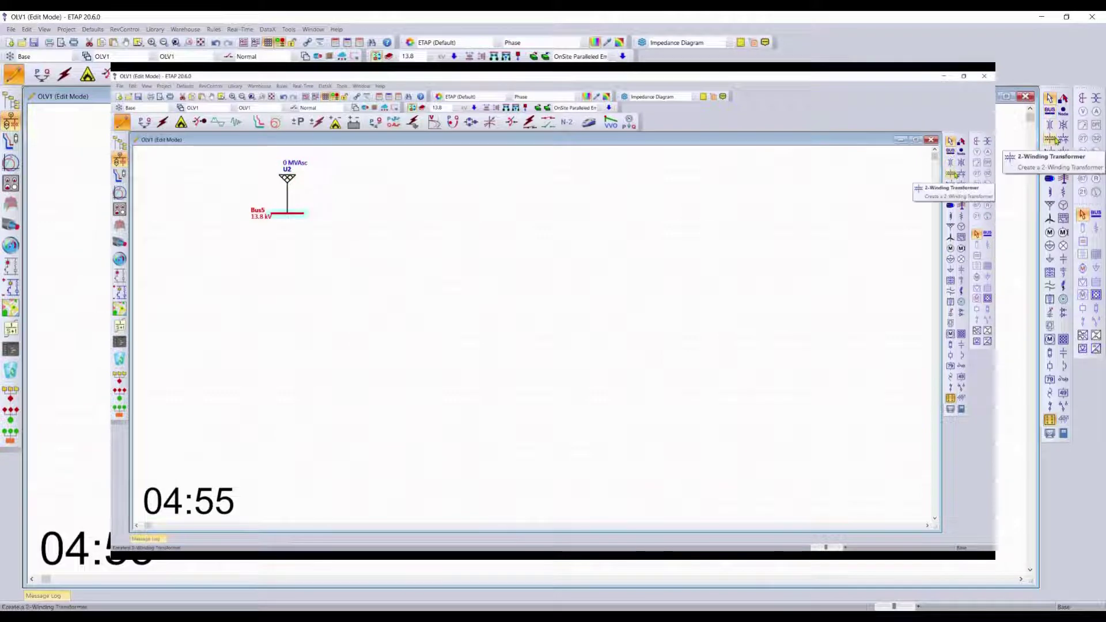
# Step: Add a current transformer below the 13.8 kV bus and connect a multi-function relay to it
pyautogui.click(1083, 98)
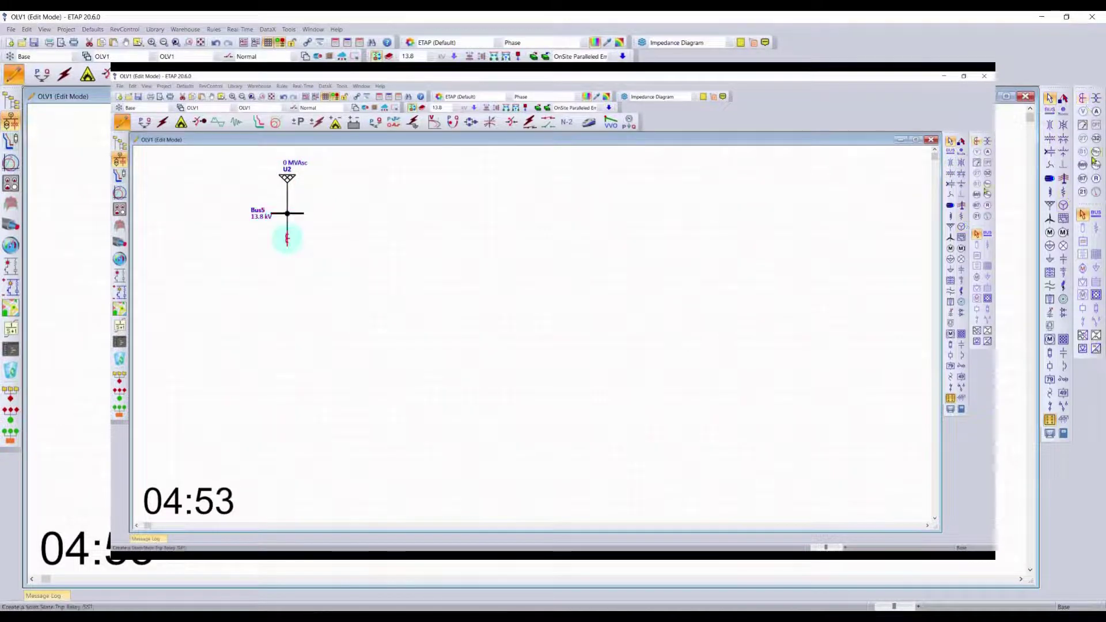
pyautogui.click(1096, 178)
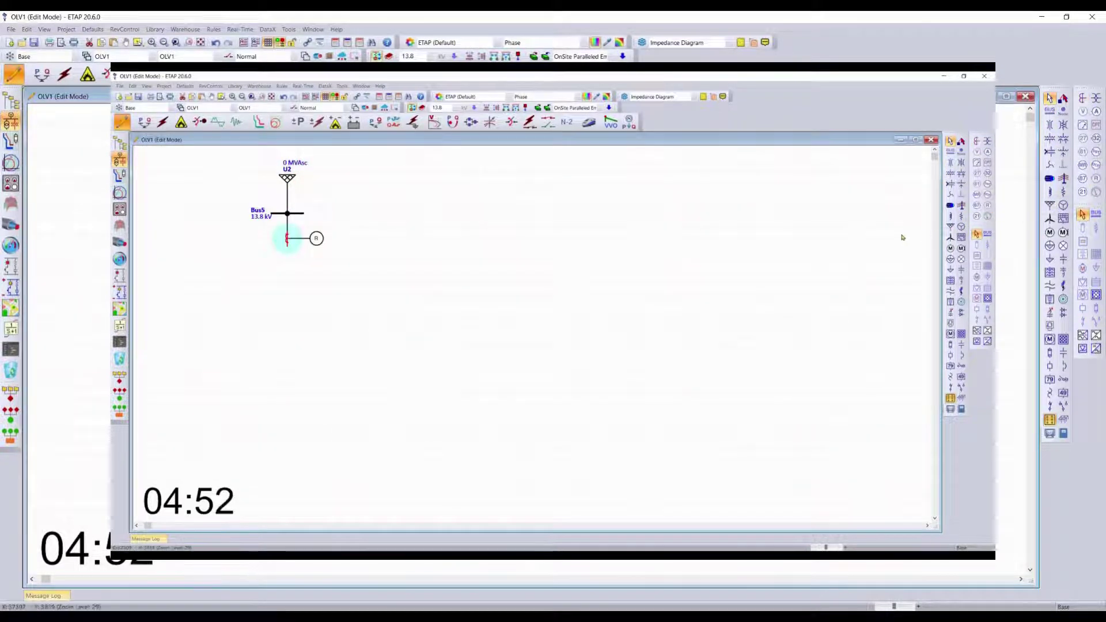
# Step: Extend the feeder below the current transformer with a 2-winding transformer, a cable and a 12.47 kV bus
pyautogui.click(1050, 138)
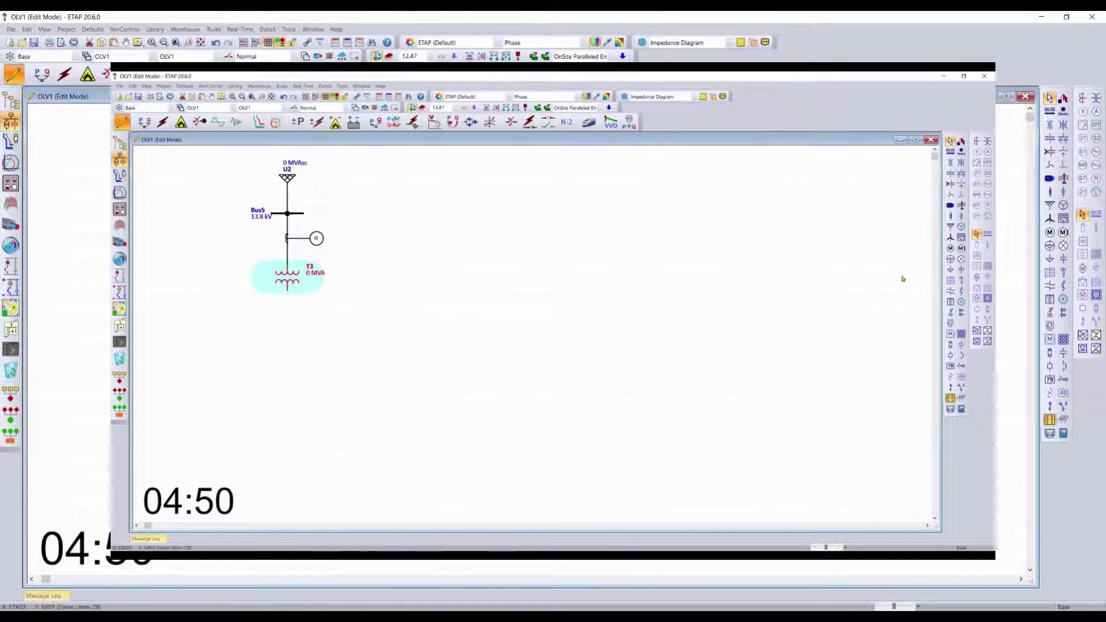
pyautogui.click(1051, 180)
pyautogui.click(1049, 111)
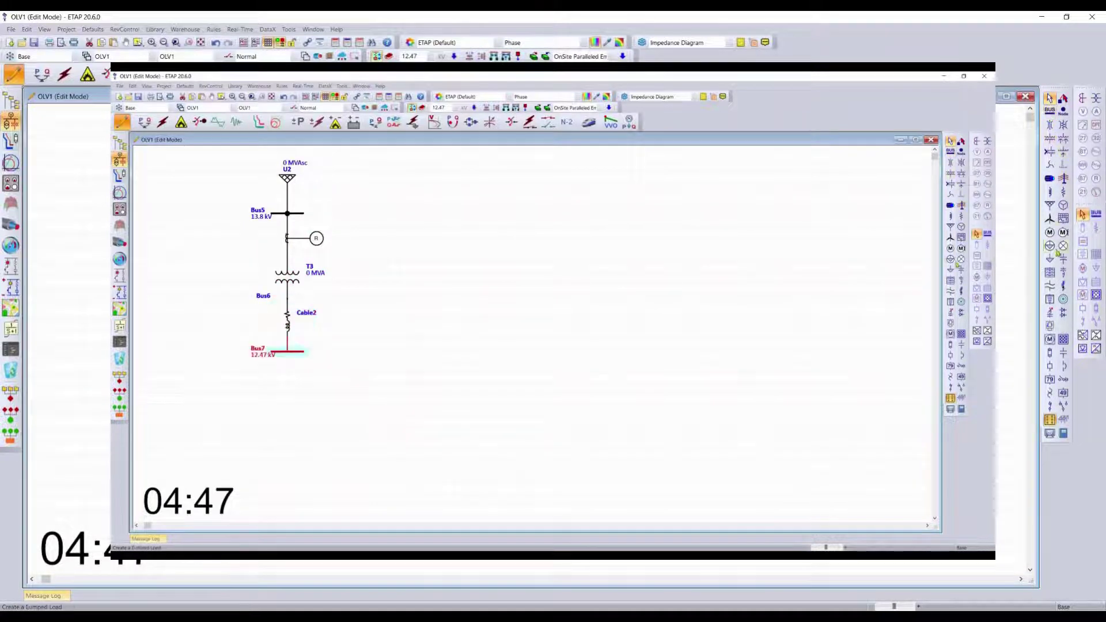
# Step: Connect two 200 HP motors below the 12.47 kV bus
pyautogui.click(1050, 232)
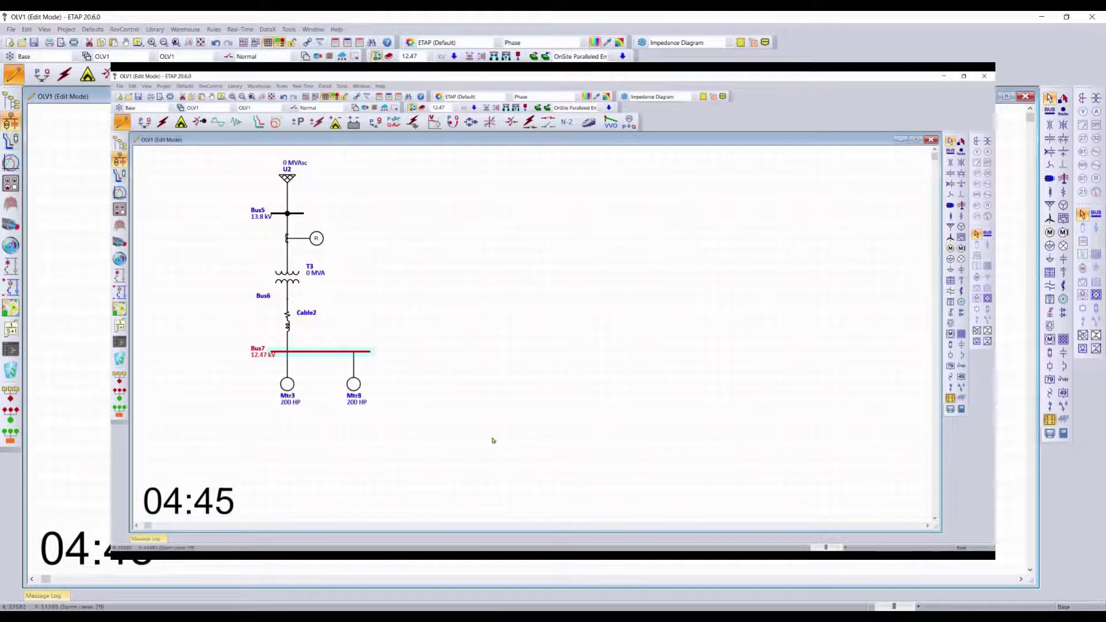
pyautogui.click(431, 262)
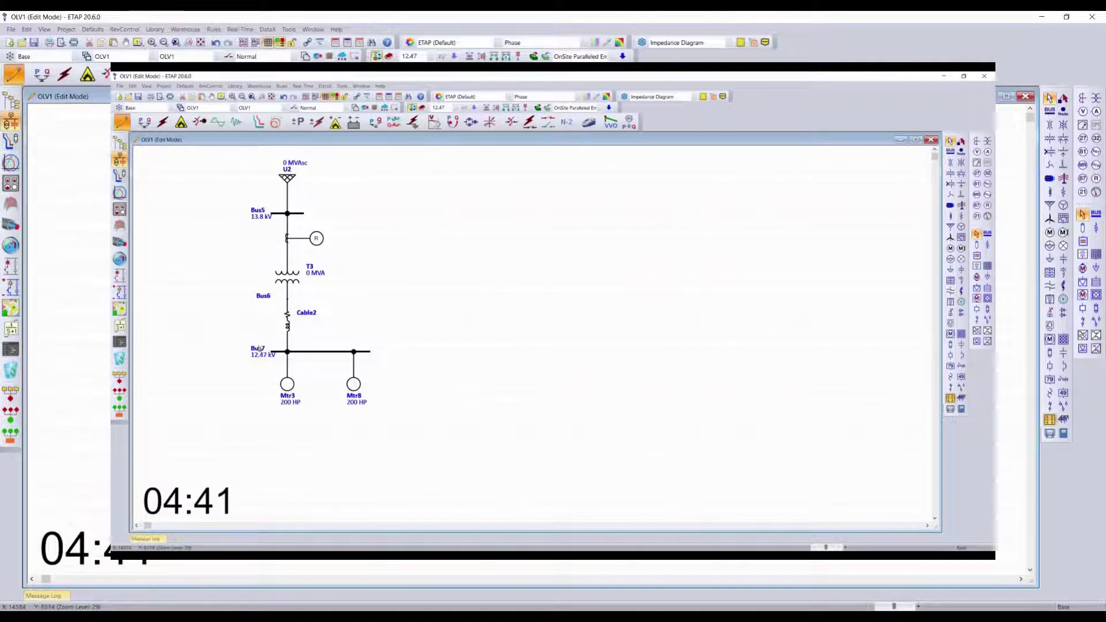
# Step: Open the editor of the 2-winding transformer between the current transformer and the cable
pyautogui.scroll(2, 262, 356)
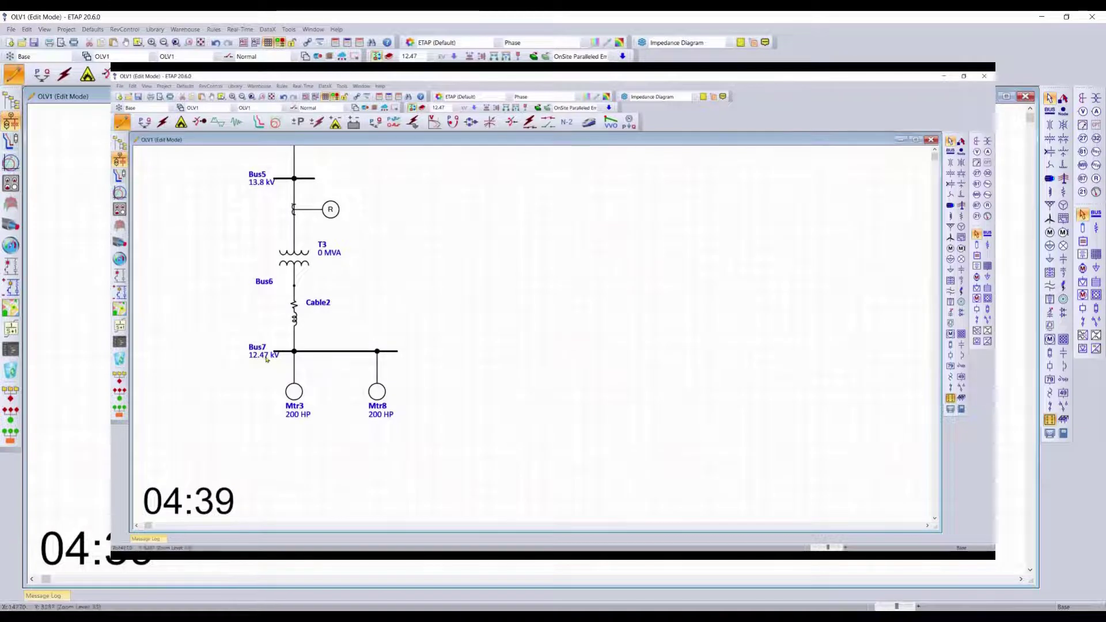
pyautogui.moveTo(466, 260); pyautogui.dragTo(458, 330)
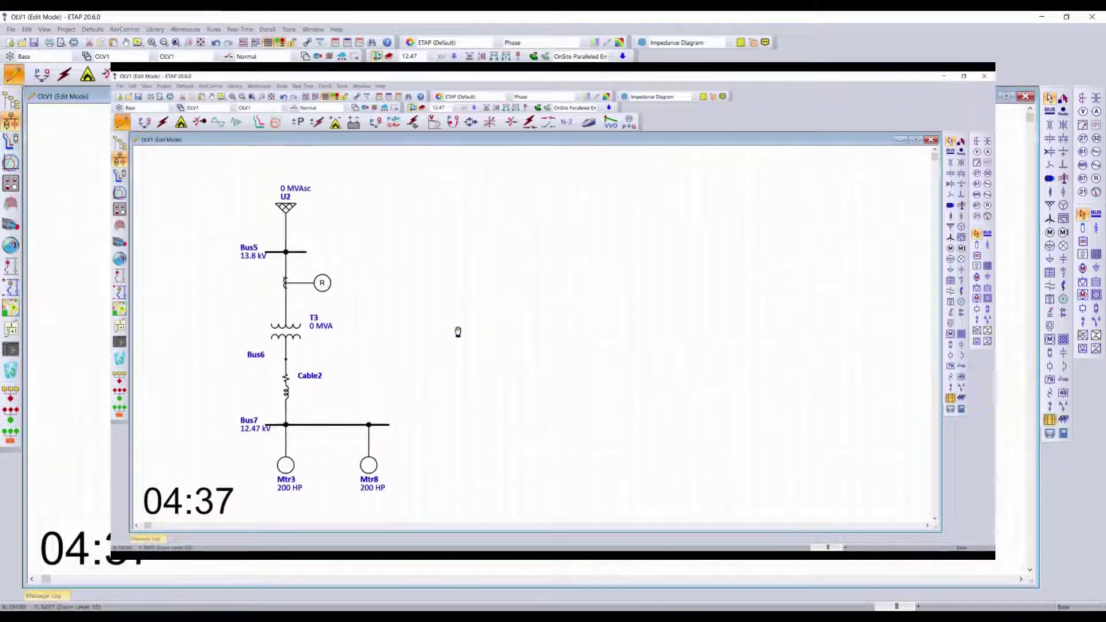
pyautogui.doubleClick(295, 326)
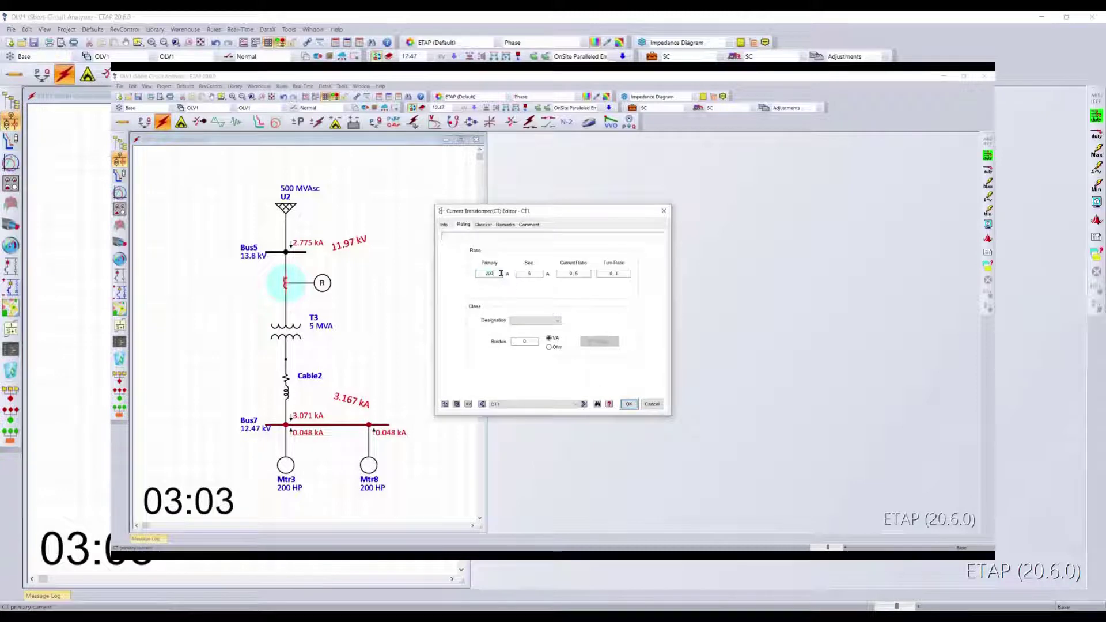
# Step: Accept 200 A as the current transformer's primary rating and inspect the multi-function relay's output and interlock settings
pyautogui.click(628, 404)
pyautogui.doubleClick(322, 283)
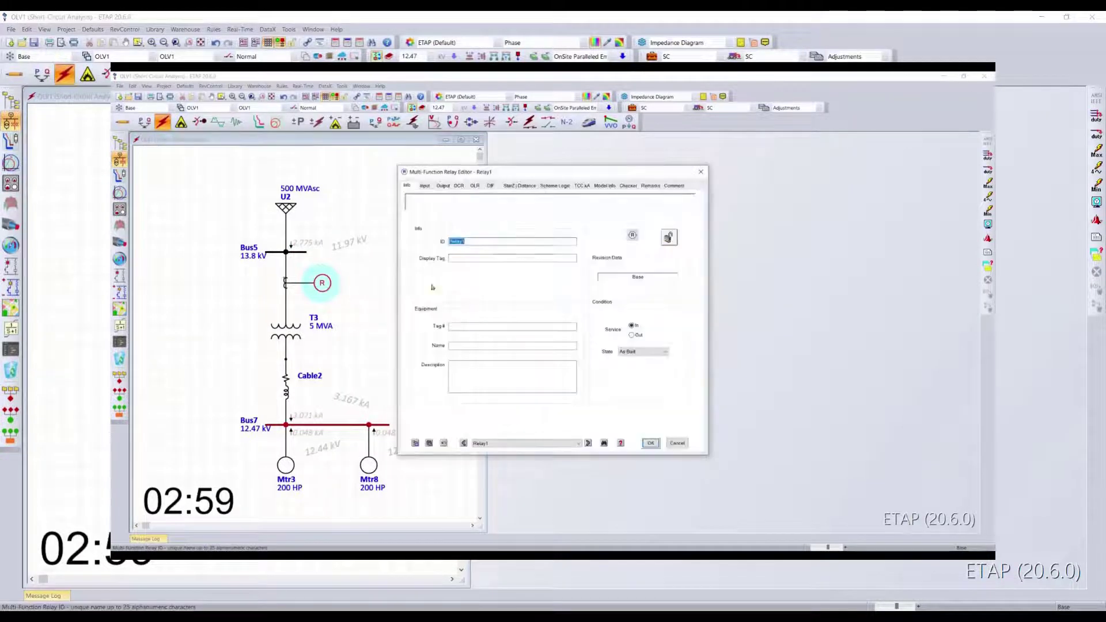
pyautogui.click(442, 186)
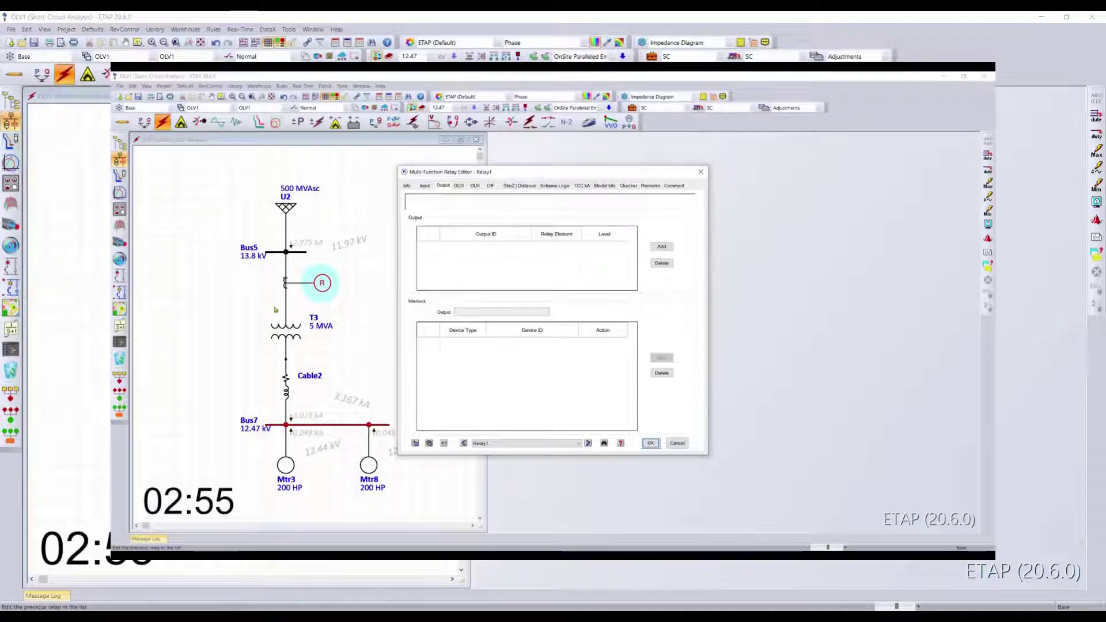
pyautogui.click(677, 442)
# Step: In Edit mode, insert a high-voltage circuit breaker between the current transformer and transformer T3, and move its label to the breaker's left side
pyautogui.click(14, 73)
pyautogui.click(1050, 366)
pyautogui.click(286, 300)
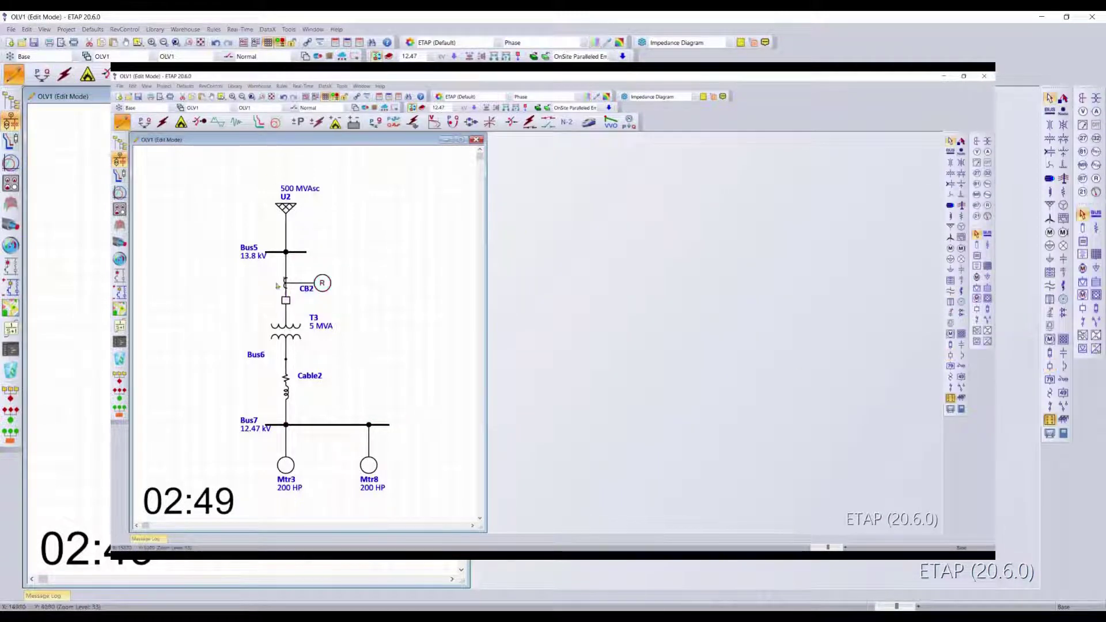
pyautogui.moveTo(306, 288); pyautogui.dragTo(266, 299)
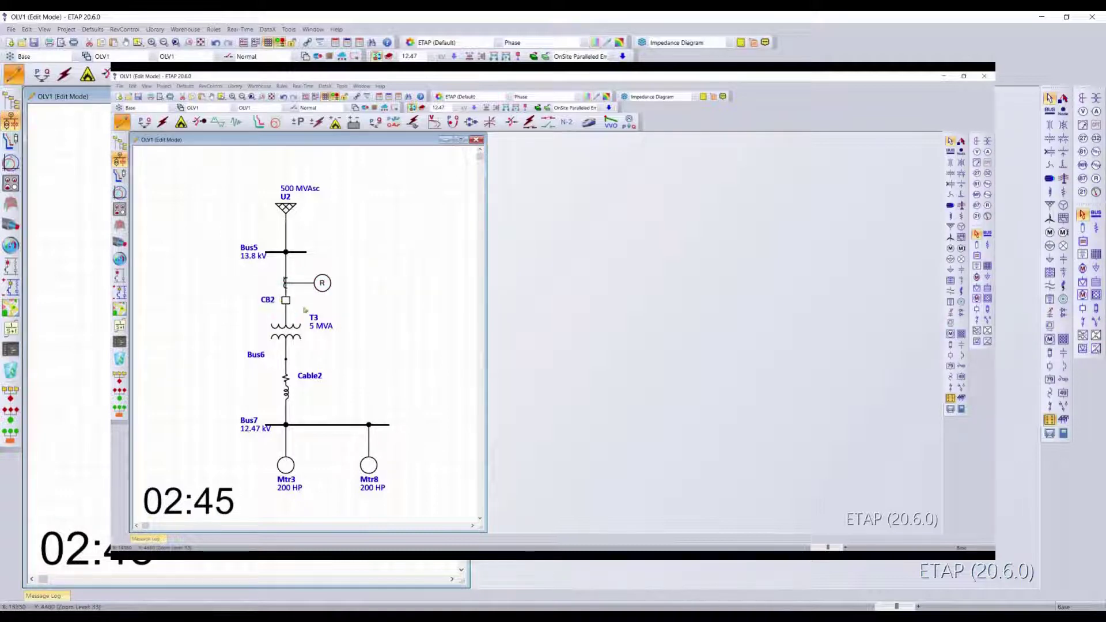
# Step: In the multi-function relay, add an output for any element and level with an HVCB interlock that opens CB2
pyautogui.doubleClick(322, 283)
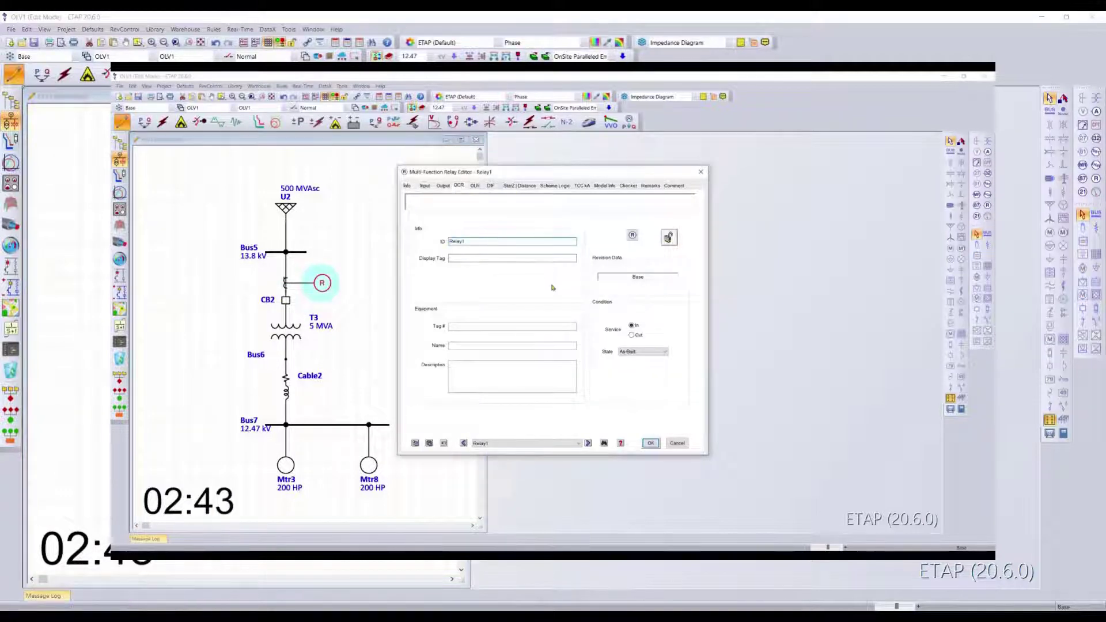
pyautogui.click(443, 185)
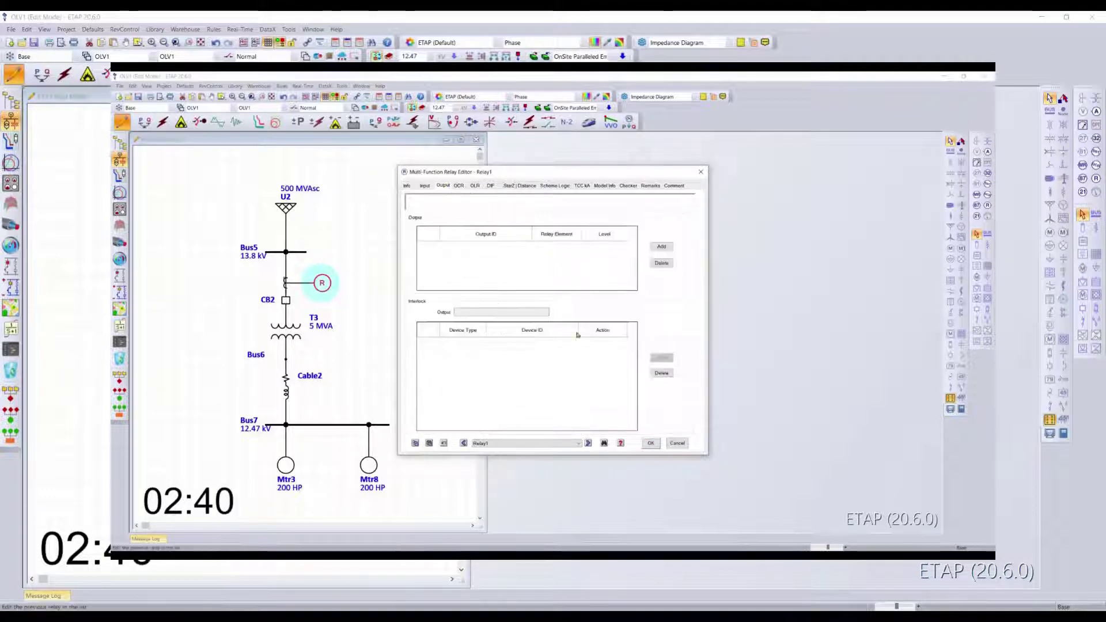
pyautogui.click(661, 247)
pyautogui.click(661, 358)
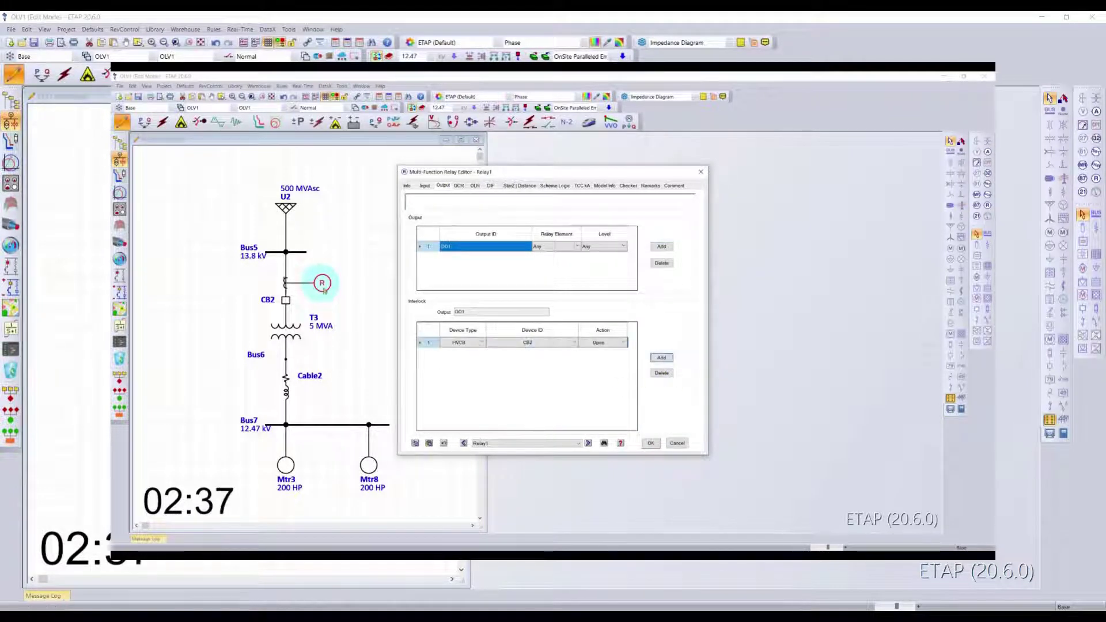
# Step: Load the Schneider Electric P444 model from the library into the relay's overcurrent settings and look through its other protection settings
pyautogui.click(459, 187)
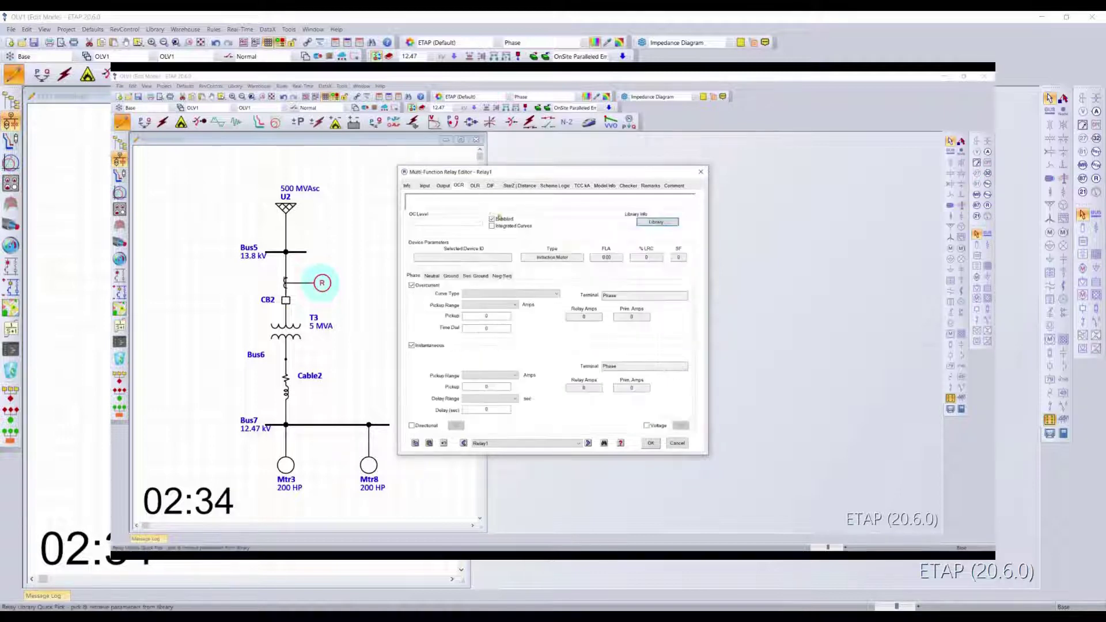
pyautogui.click(657, 222)
pyautogui.moveTo(522, 229); pyautogui.dragTo(524, 247)
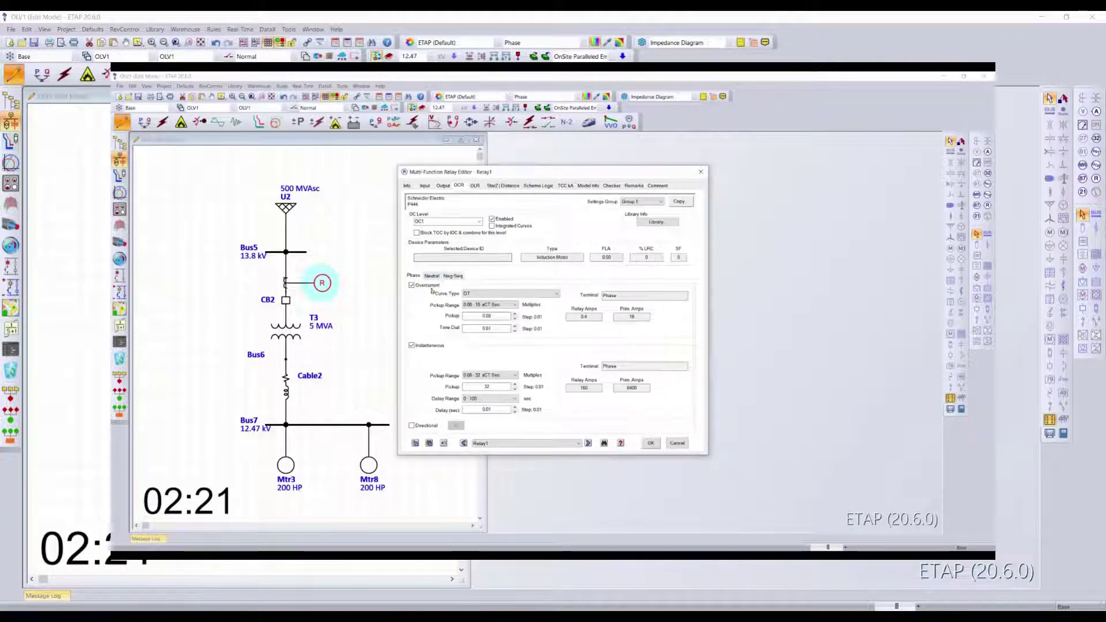
pyautogui.click(475, 185)
pyautogui.click(503, 185)
pyautogui.click(456, 186)
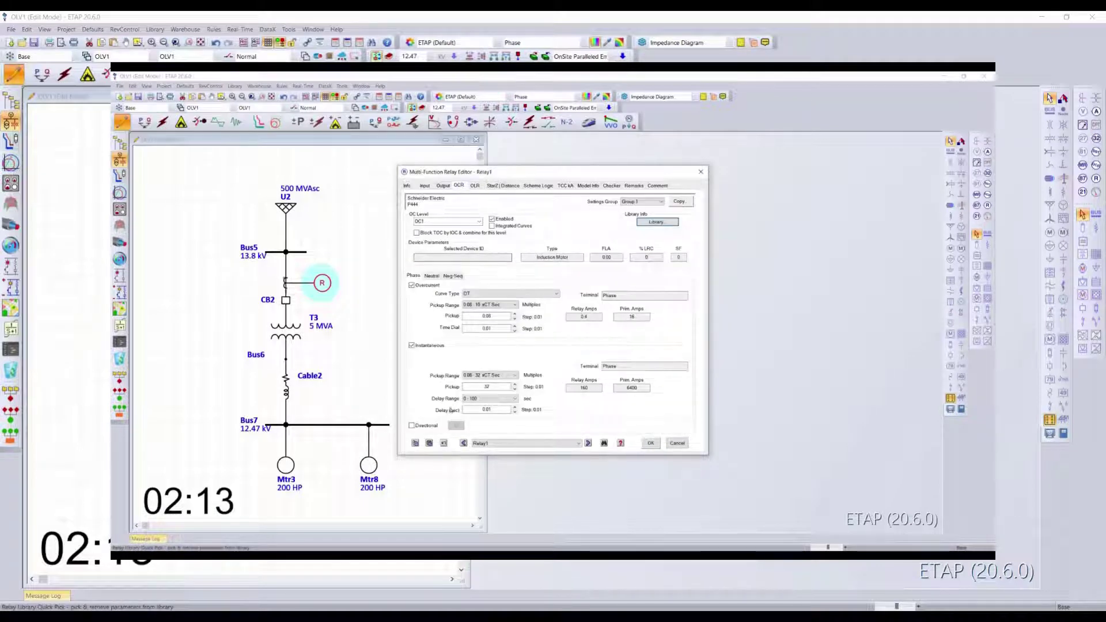
# Step: Disable the relay's instantaneous phase element, set the overcurrent curve type to IEC E Inverse and accept the relay settings
pyautogui.click(412, 345)
pyautogui.click(504, 294)
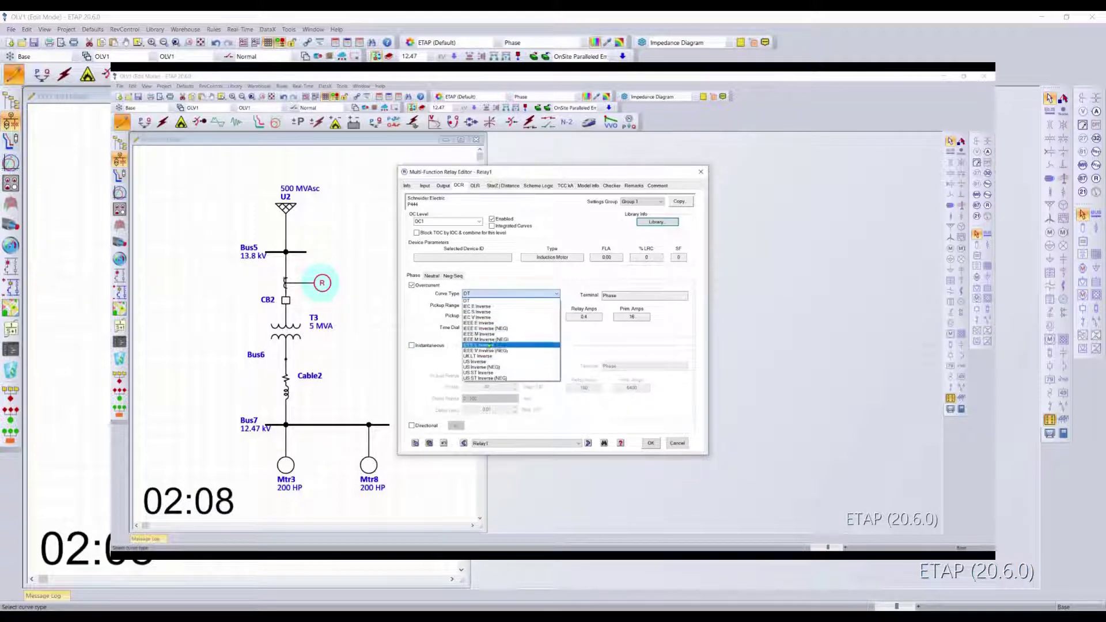
pyautogui.click(484, 307)
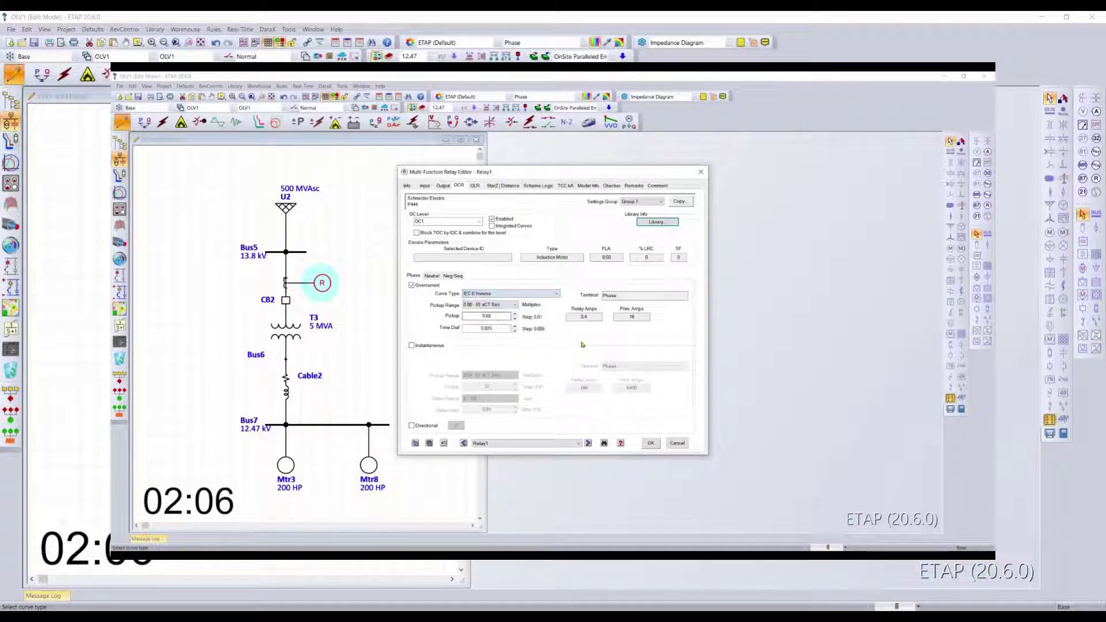
pyautogui.click(654, 442)
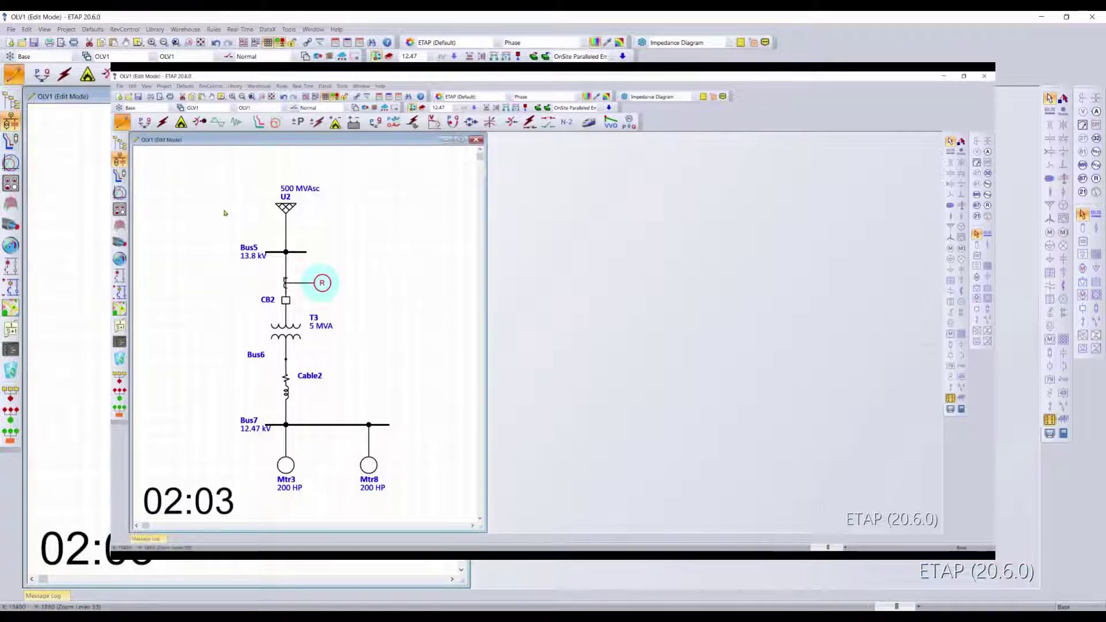
# Step: Plot the whole one-line diagram in a Star time-current view and reposition the Relay1 and Cable2 curve labels
pyautogui.hotkey('ctrl', 'a')
pyautogui.click(258, 122)
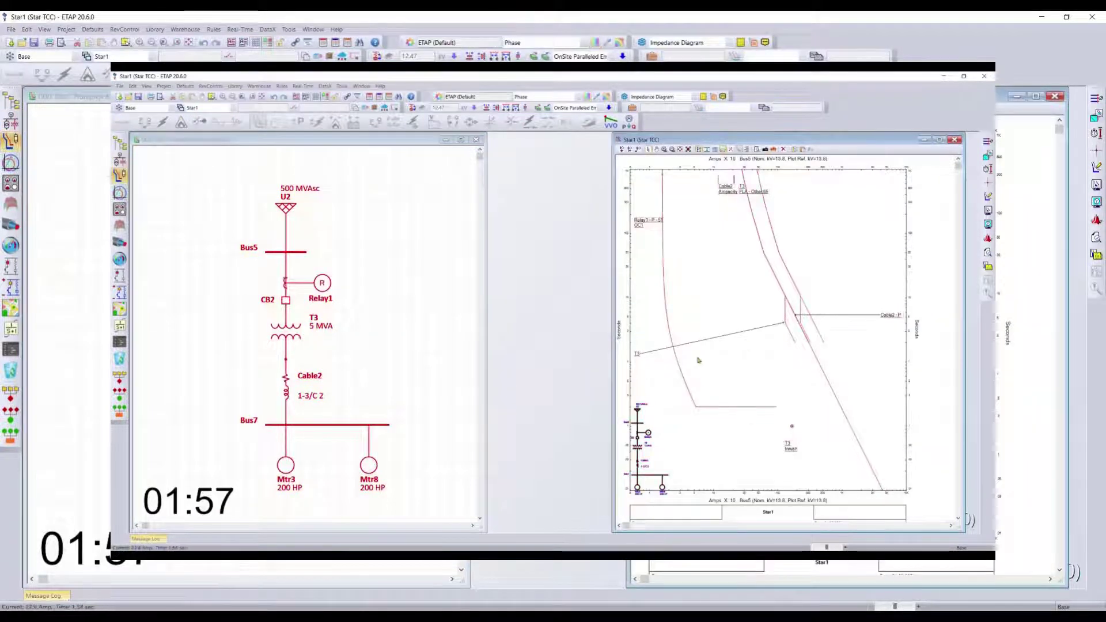
pyautogui.moveTo(642, 226); pyautogui.dragTo(720, 279)
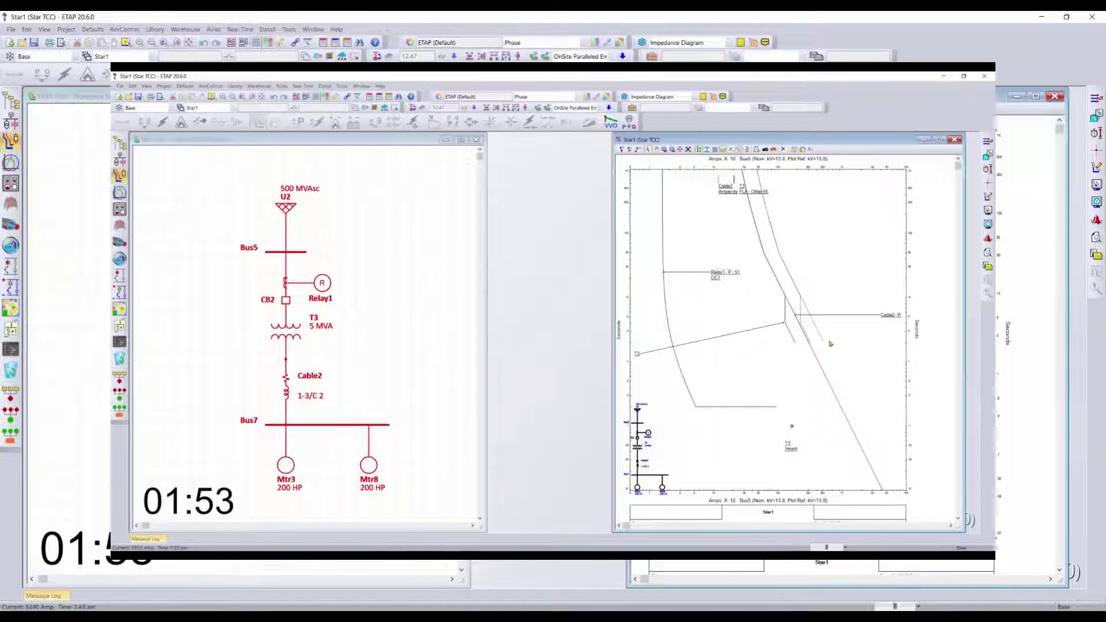
pyautogui.moveTo(889, 322); pyautogui.dragTo(860, 412)
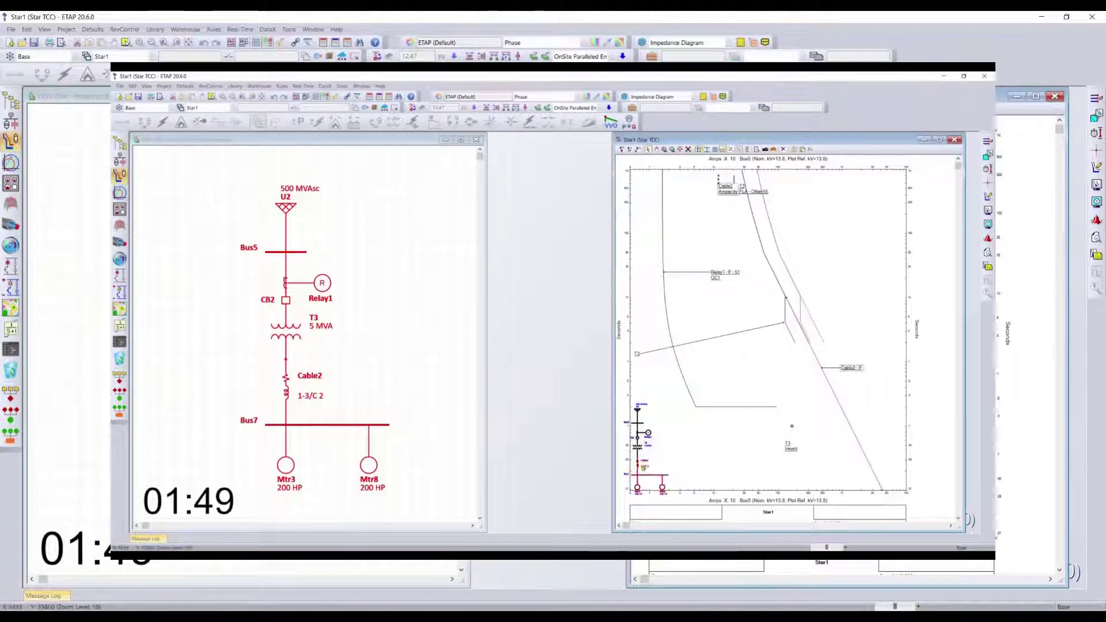
# Step: Remove the cable, Bus7, the motors and transformer T3 from the time-current view, keeping the Relay1 curve
pyautogui.press('Delete')
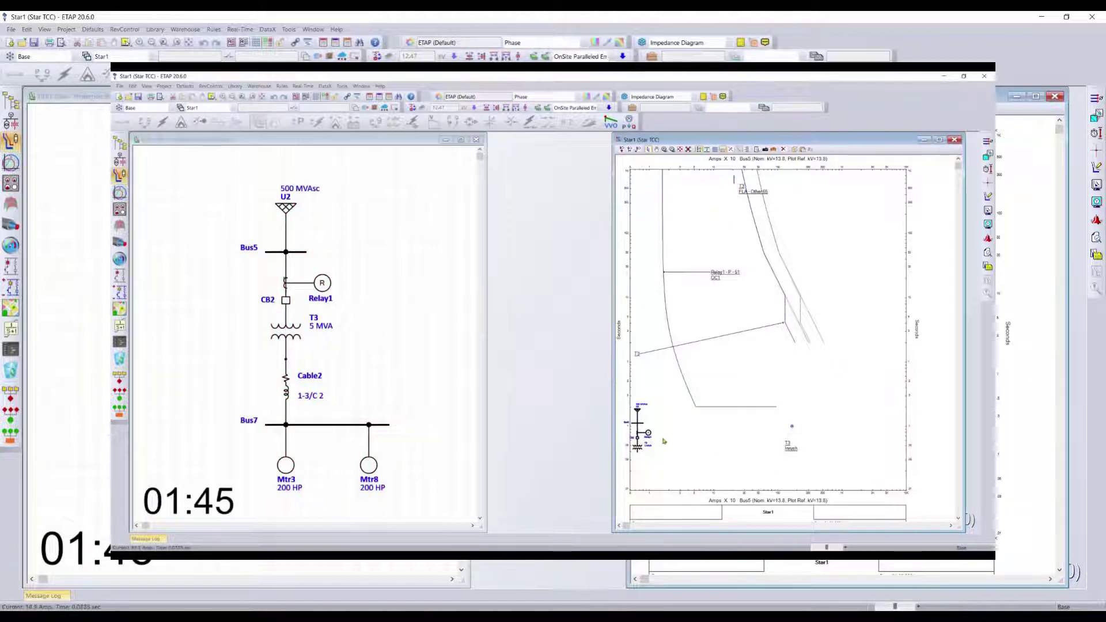
pyautogui.click(640, 449)
pyautogui.press('Delete')
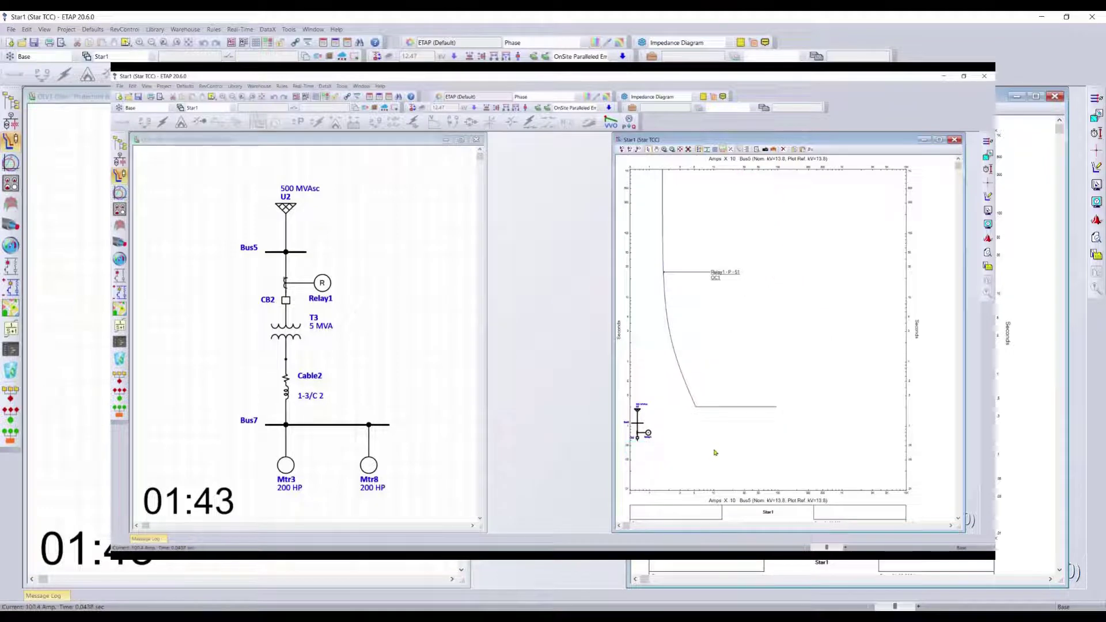
# Step: Show the settings on the Relay1 curve label and adjust the curve to a time dial of 0.045 and a pickup of 0.42
pyautogui.rightClick(712, 276)
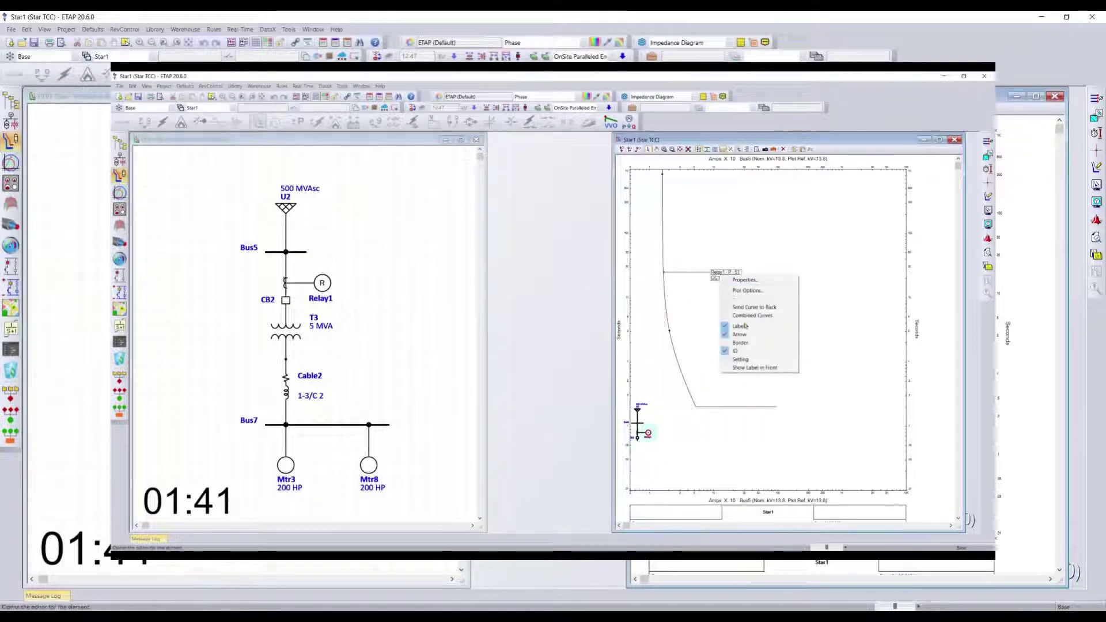
pyautogui.click(757, 360)
pyautogui.scroll(2, 743, 300)
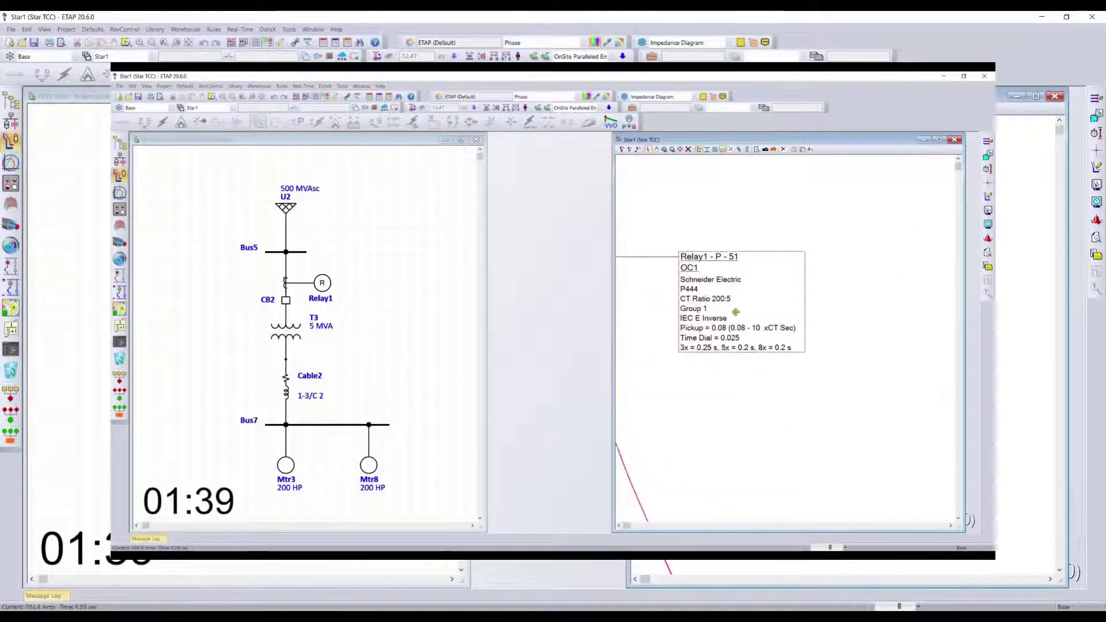
pyautogui.scroll(-3, 726, 408)
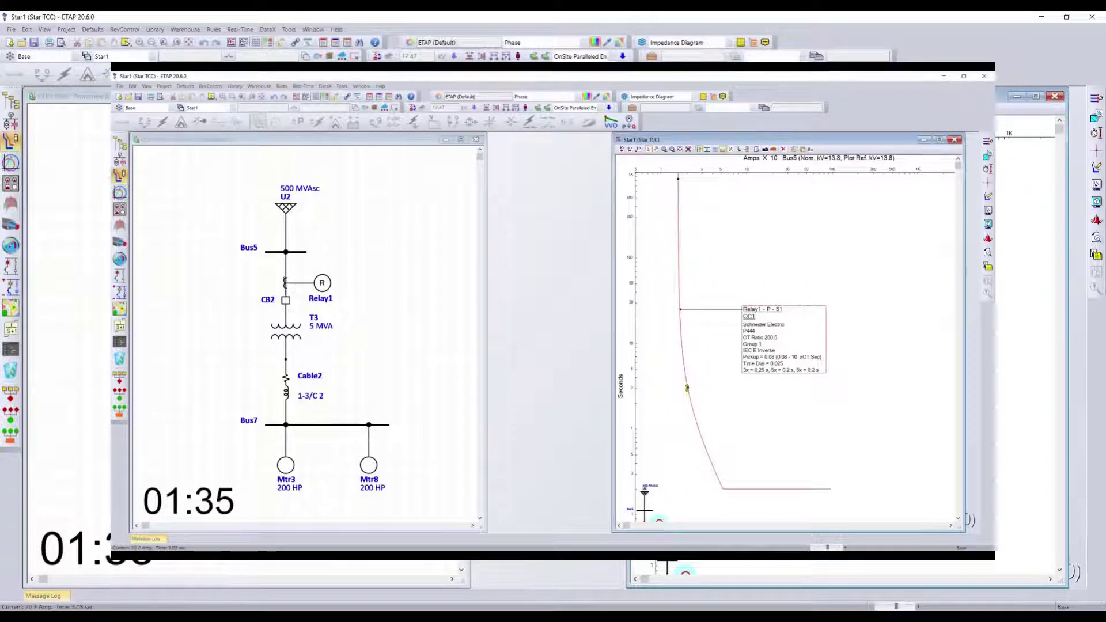
pyautogui.moveTo(686, 388)
pyautogui.mouseDown()
pyautogui.moveTo(695, 287)
pyautogui.moveTo(688, 383)
pyautogui.moveTo(689, 289)
pyautogui.moveTo(690, 366)
pyautogui.mouseUp()
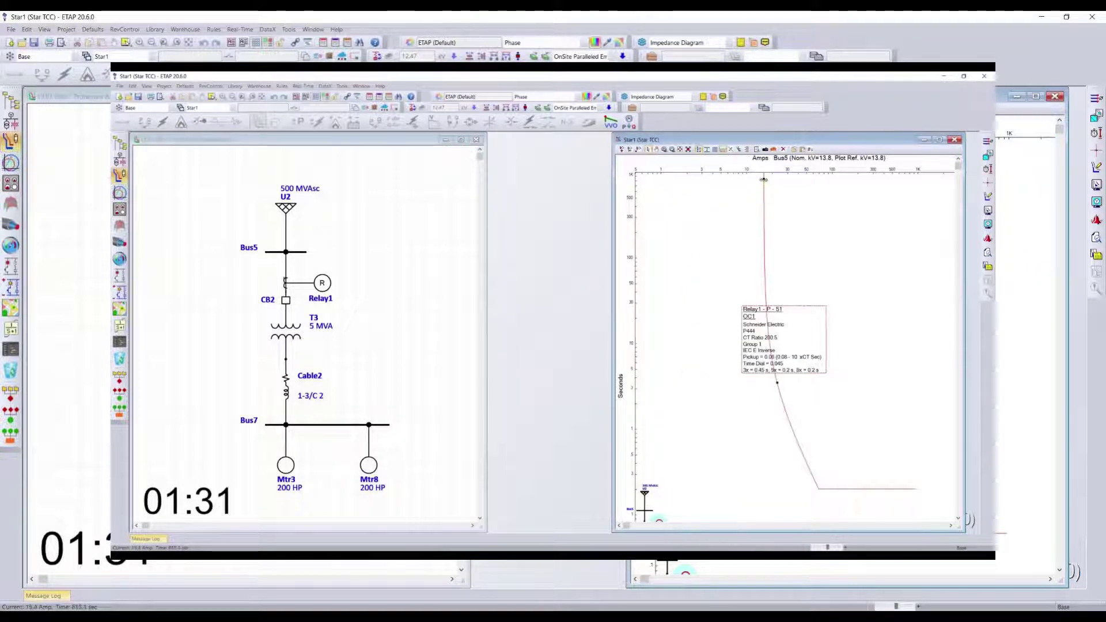
pyautogui.moveTo(764, 180); pyautogui.dragTo(833, 232)
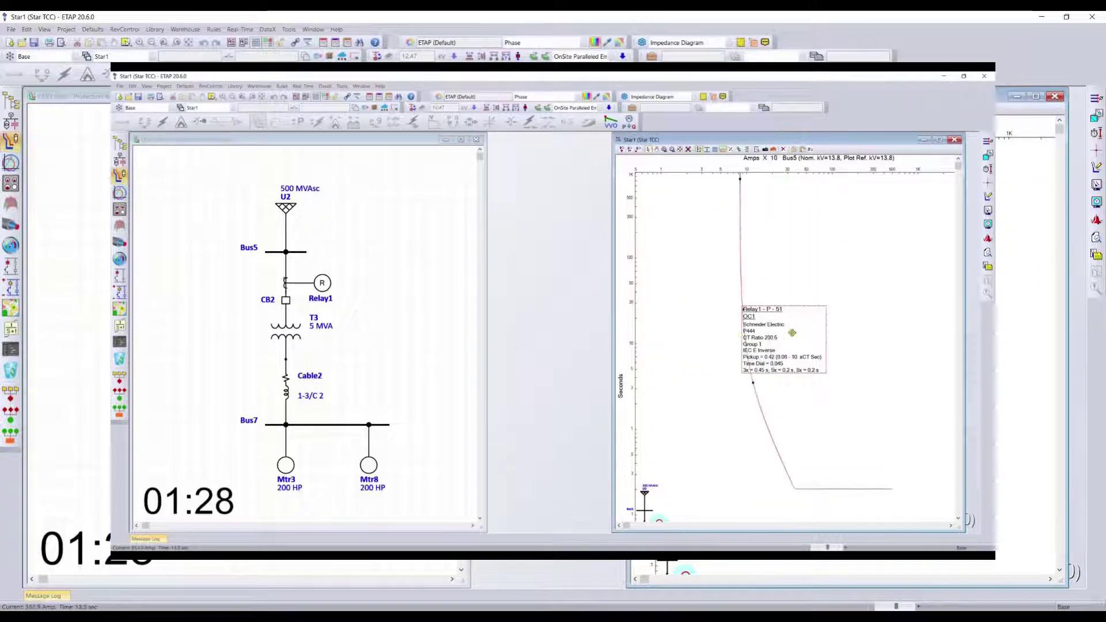
# Step: Try to place a fault on Bus7 in the one-line diagram to run the protective device sequence of operation
pyautogui.click(410, 401)
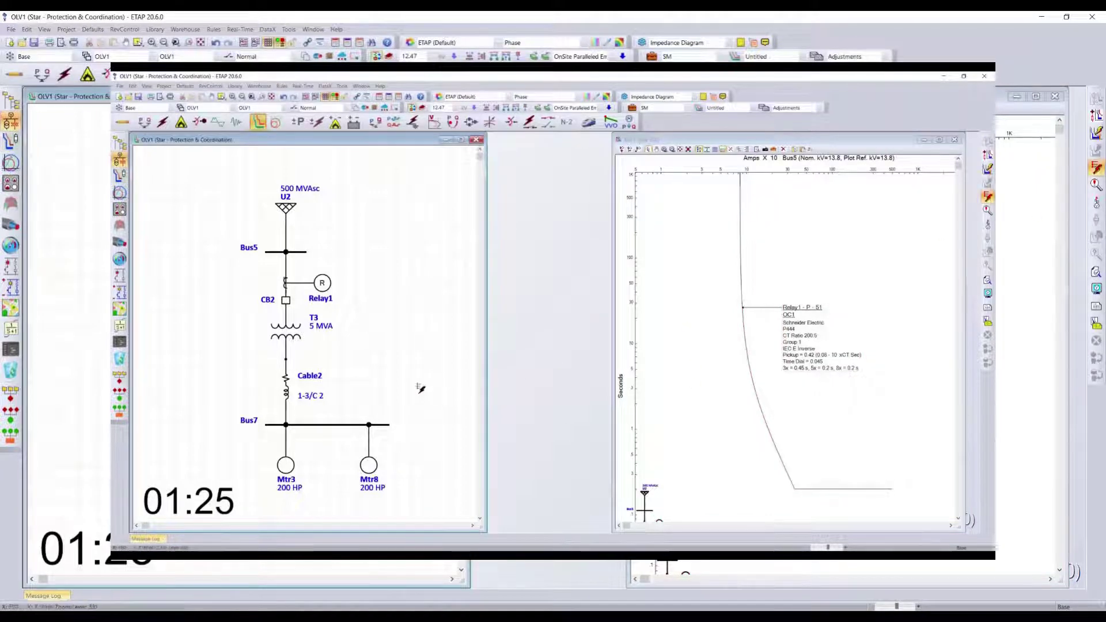
pyautogui.click(360, 425)
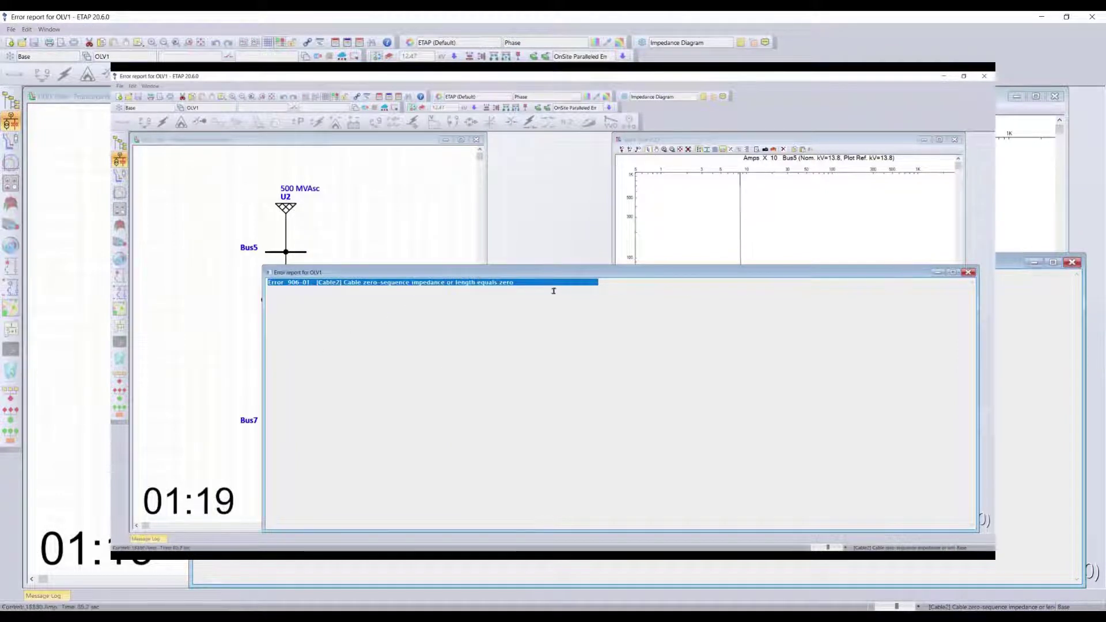
# Step: Open Cable2 from the error report and replace its library data with a 60 Hz, 15 kV copper cable with Rubber insulation
pyautogui.doubleClick(482, 283)
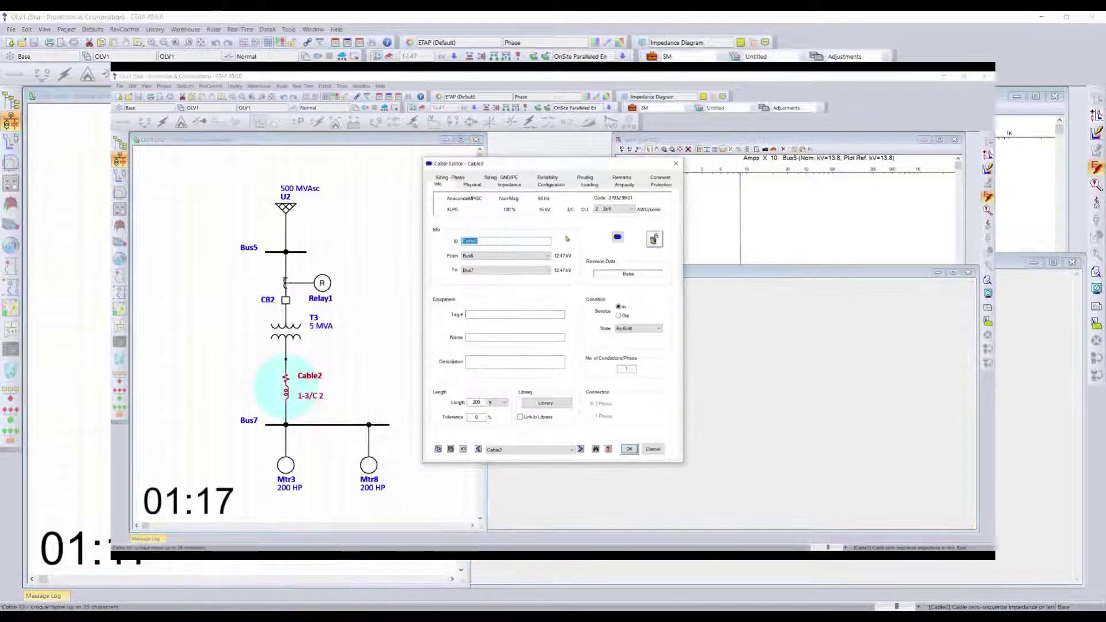
pyautogui.click(445, 178)
pyautogui.click(438, 179)
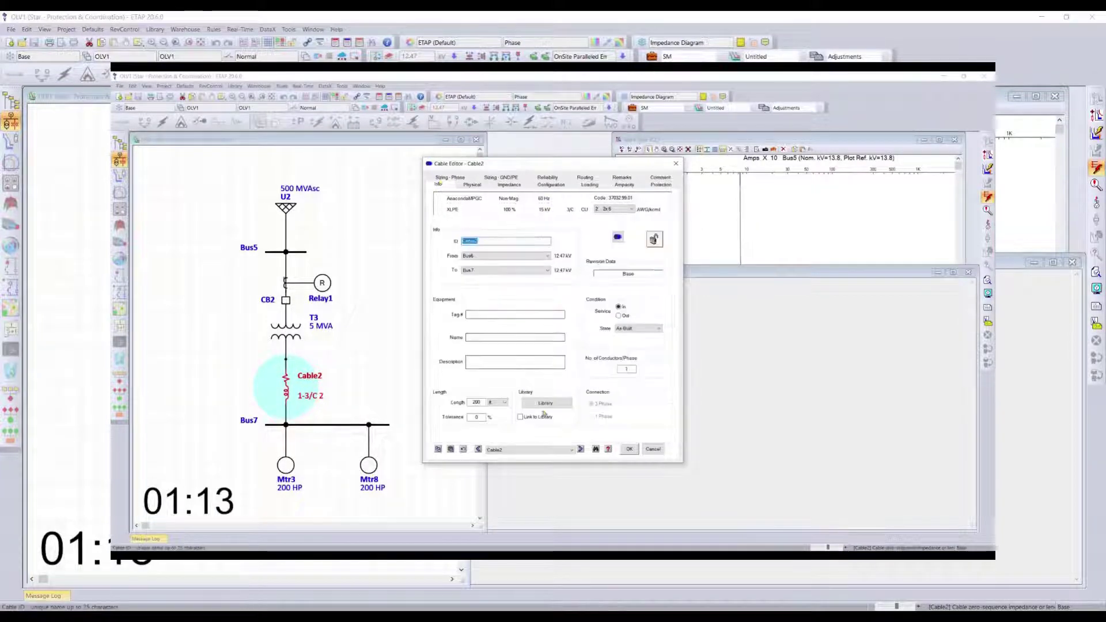
pyautogui.click(546, 403)
pyautogui.click(776, 249)
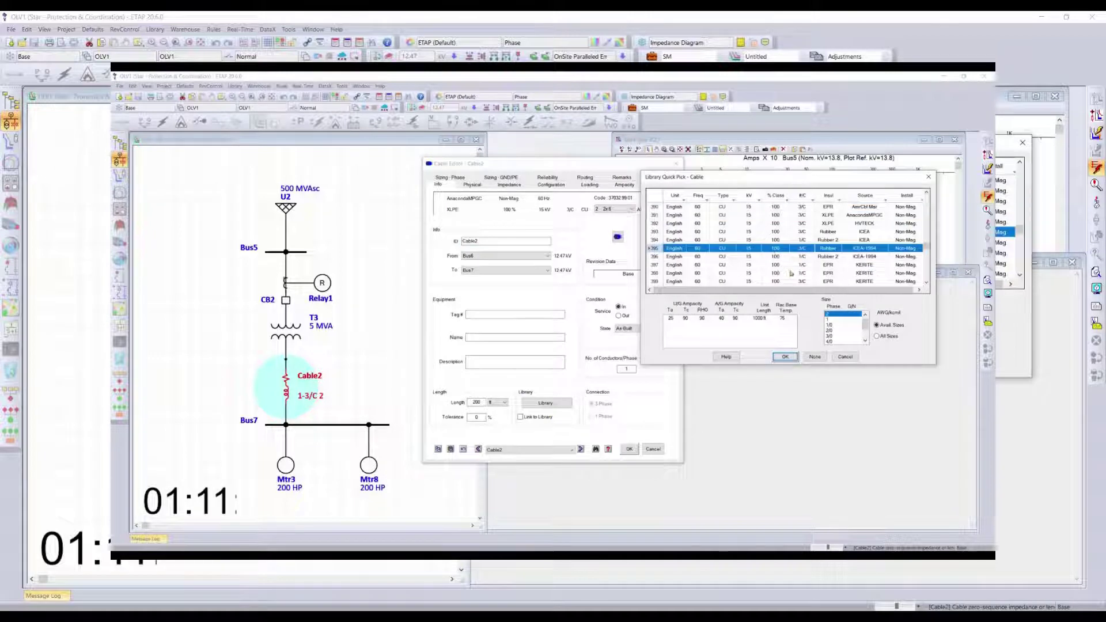
pyautogui.click(789, 357)
pyautogui.click(629, 449)
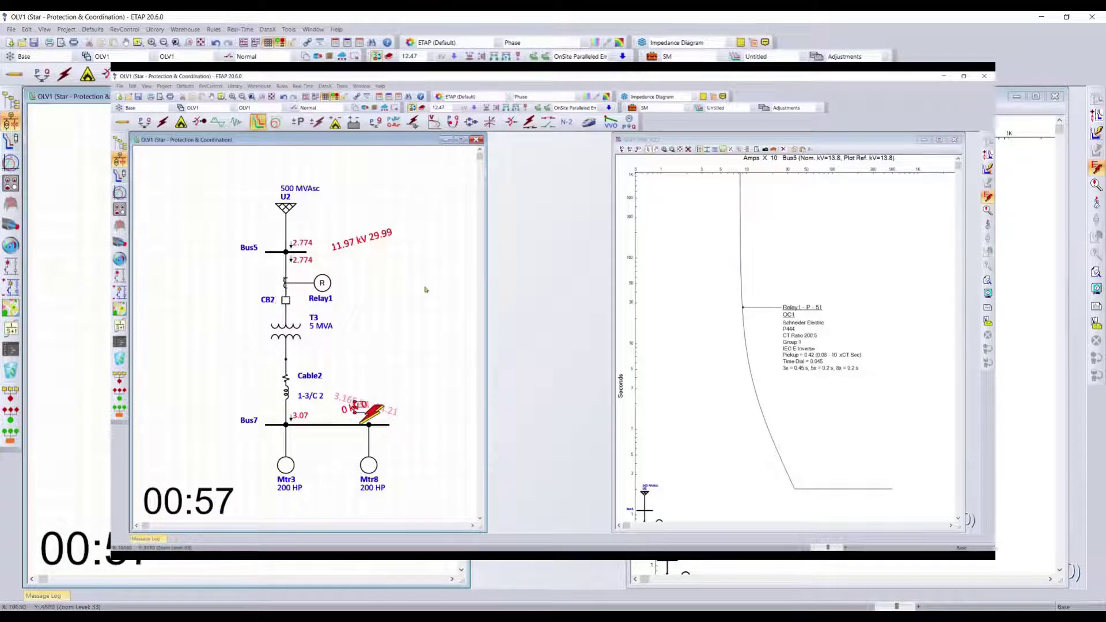
# Step: Switch the one-line diagram to Arc Flash mode, try to run the calculation and close the error report
pyautogui.click(181, 122)
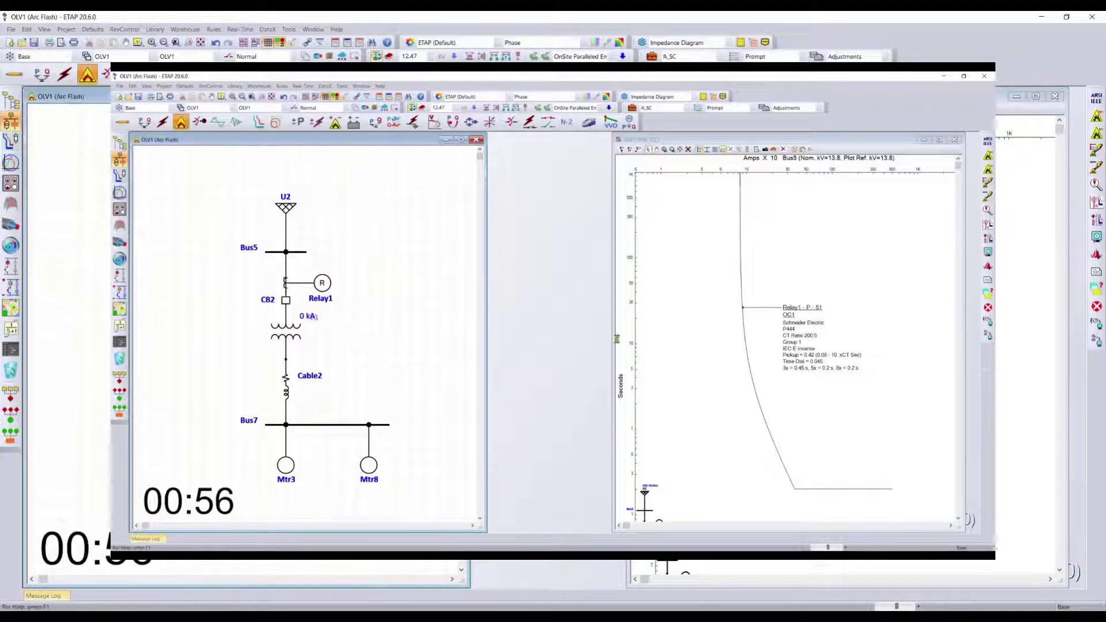
pyautogui.click(1098, 118)
pyautogui.click(554, 327)
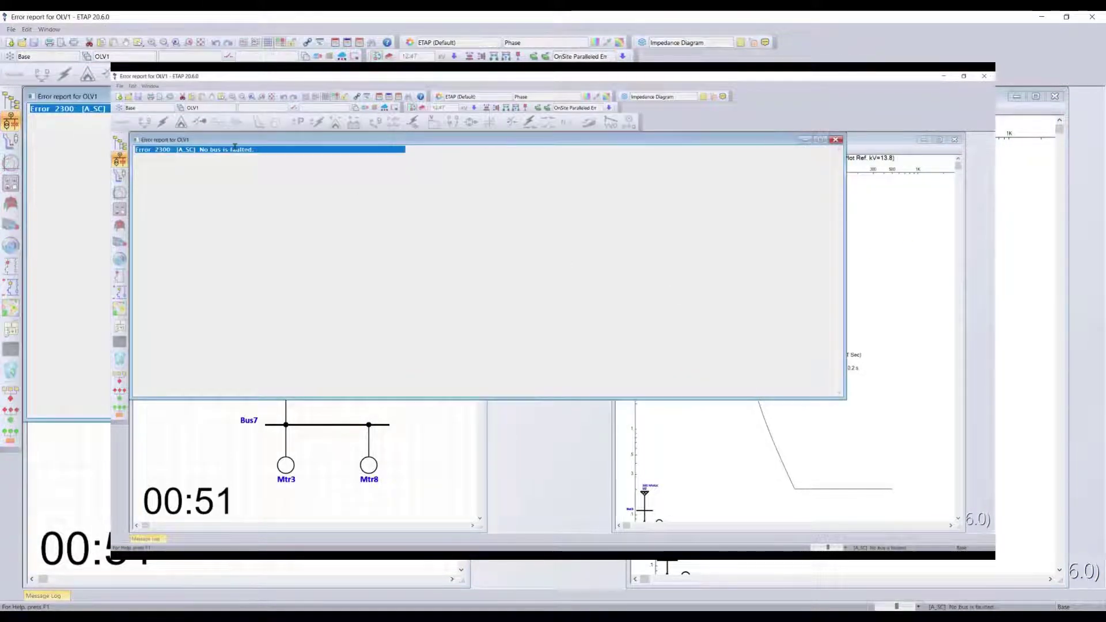
pyautogui.click(834, 140)
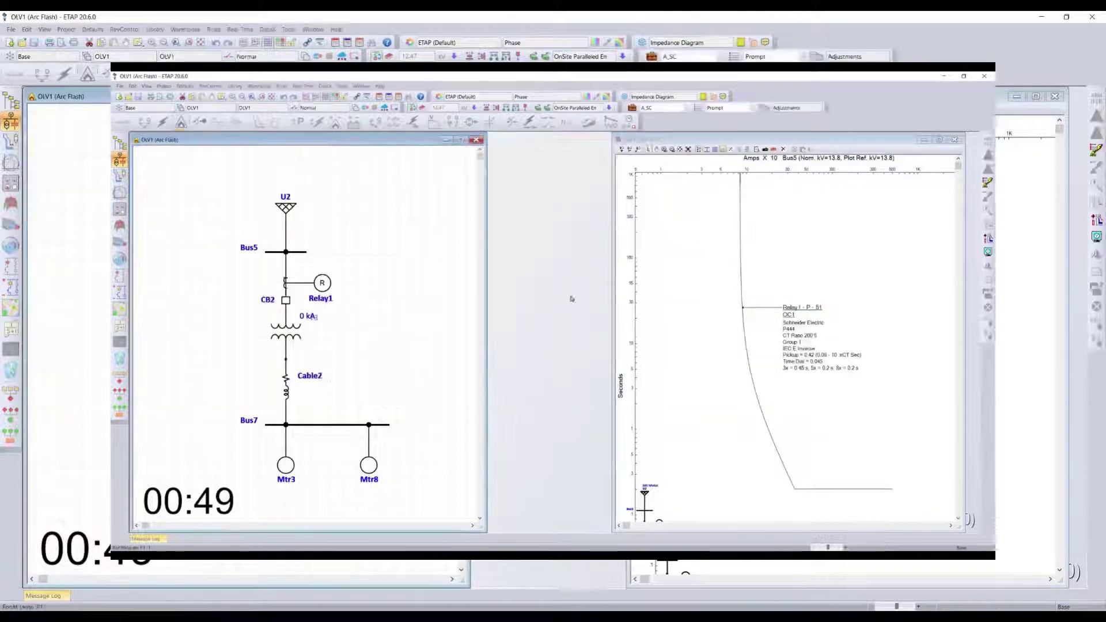
# Step: Mark Bus7 as faulted and run the arc flash calculation with the output report AF, acknowledging the PPE approval warning
pyautogui.rightClick(341, 426)
pyautogui.click(366, 265)
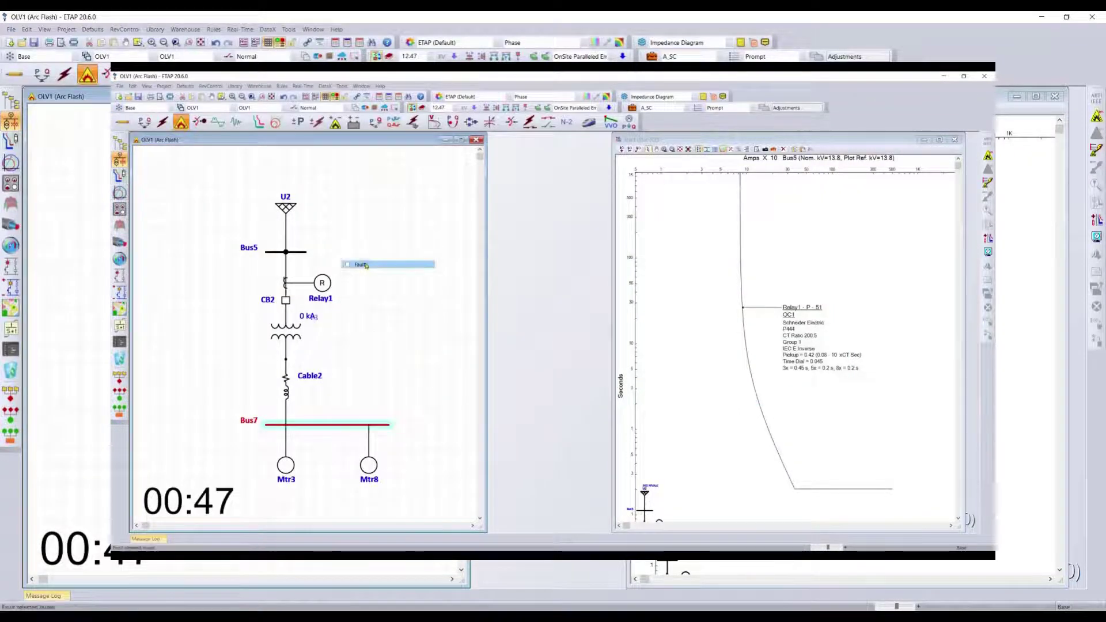
pyautogui.click(988, 156)
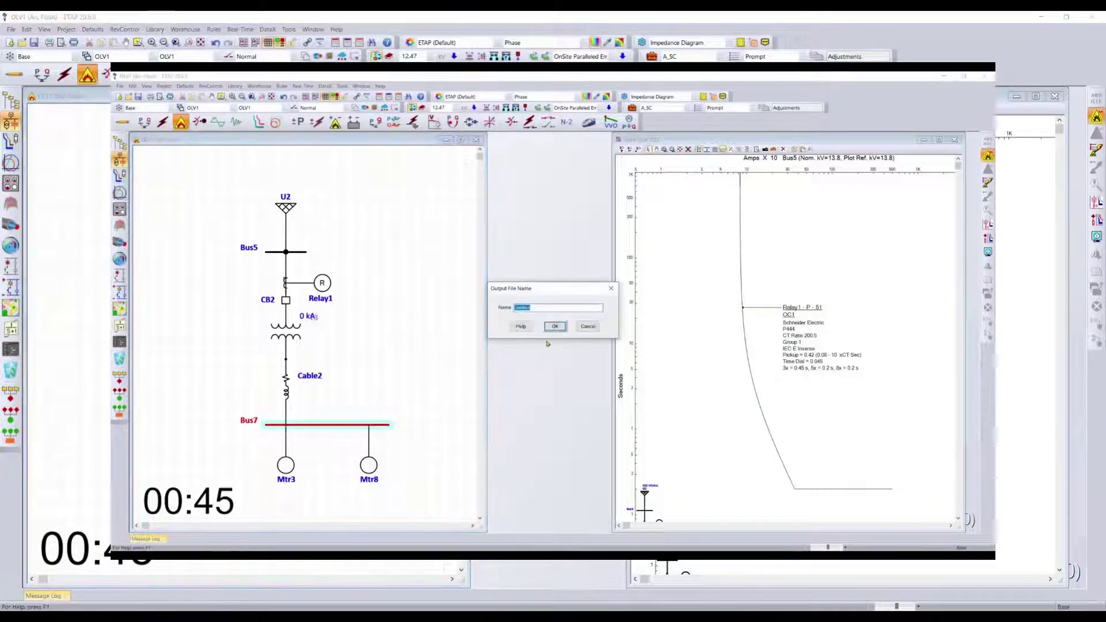
pyautogui.press('Return')
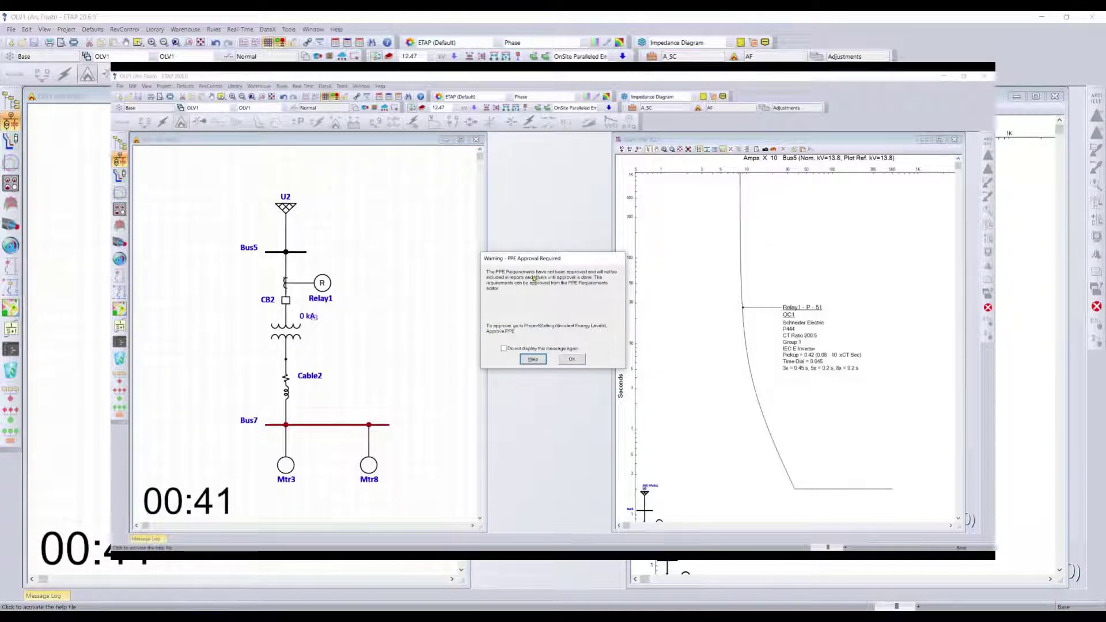
pyautogui.click(571, 359)
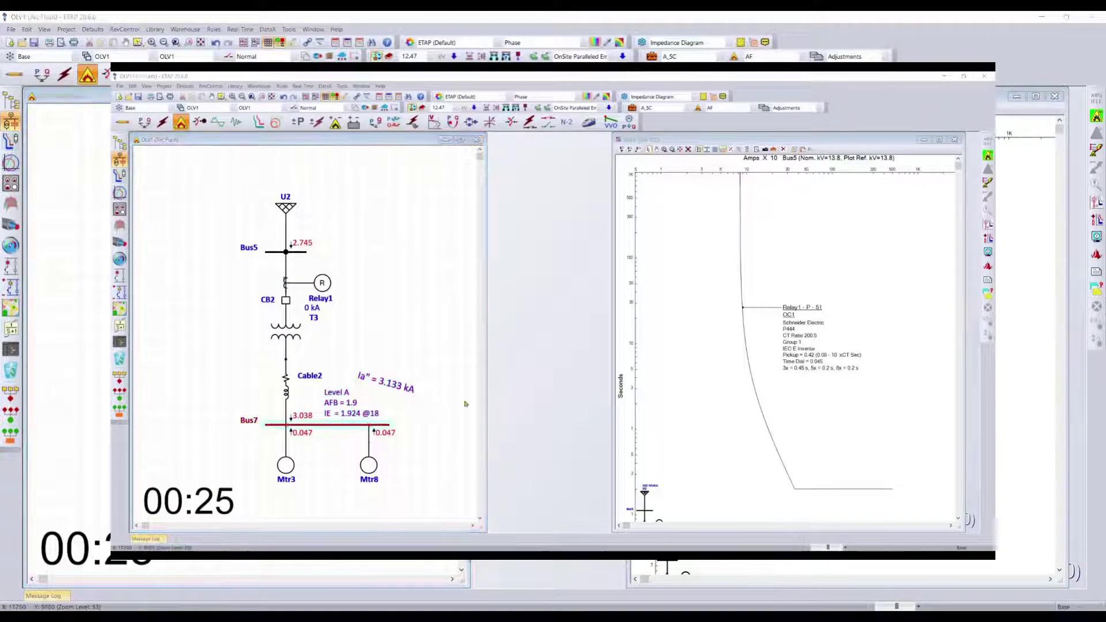
# Step: Examine the arc flash results in the Bus7 editor and close it without changes
pyautogui.doubleClick(358, 426)
pyautogui.click(588, 187)
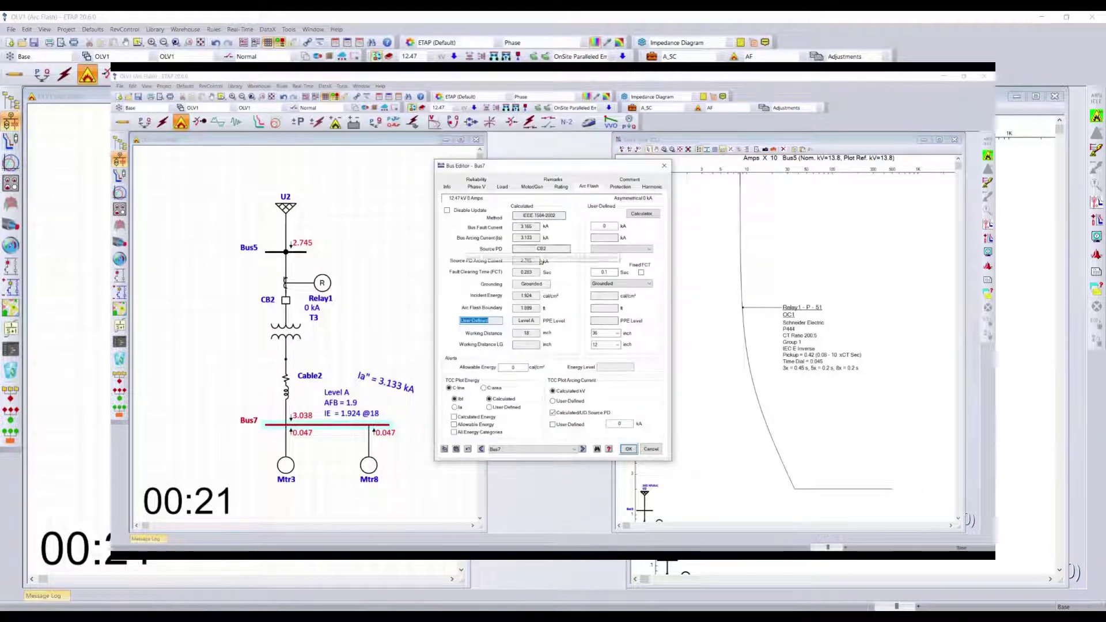
pyautogui.click(651, 449)
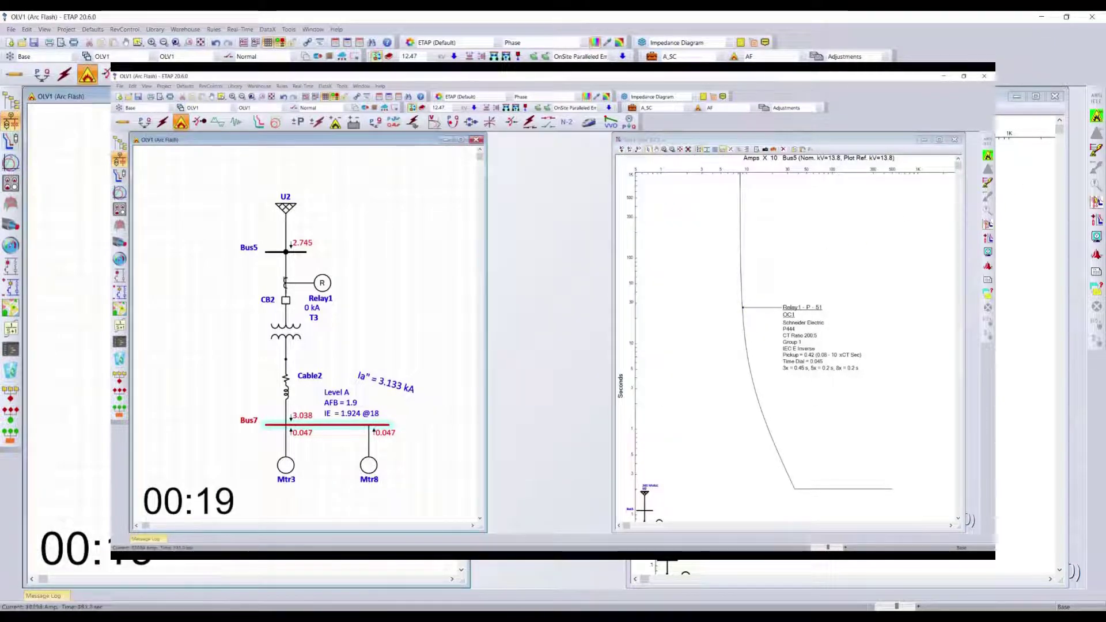
# Step: Insert an arc flash fault on Bus7 in the one-line diagram to display its sequence of operation
pyautogui.click(987, 183)
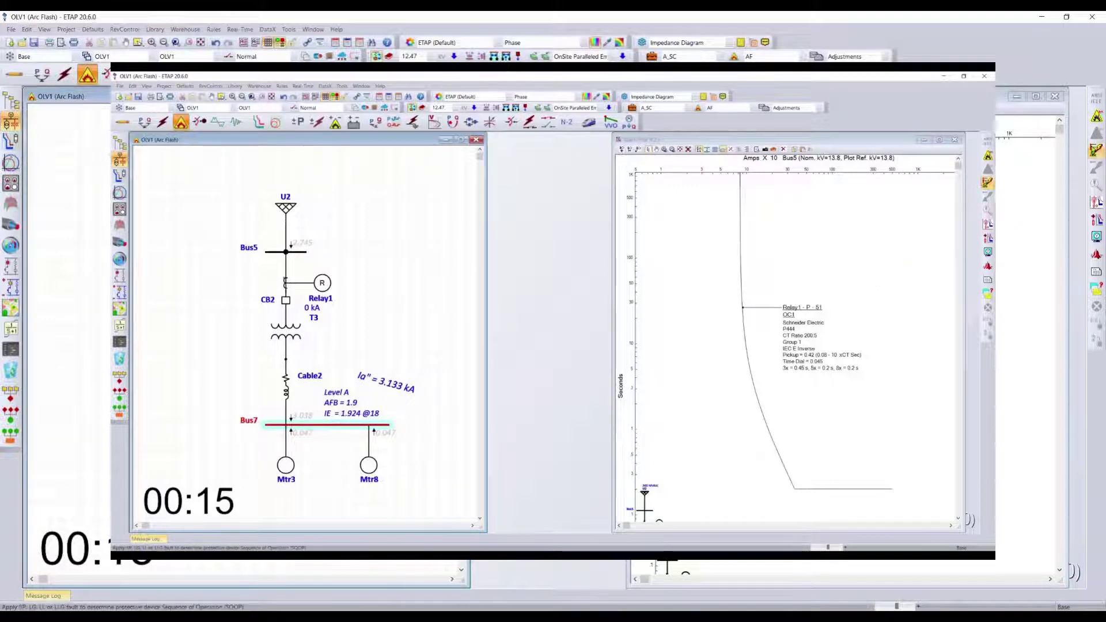
pyautogui.click(988, 184)
pyautogui.click(307, 419)
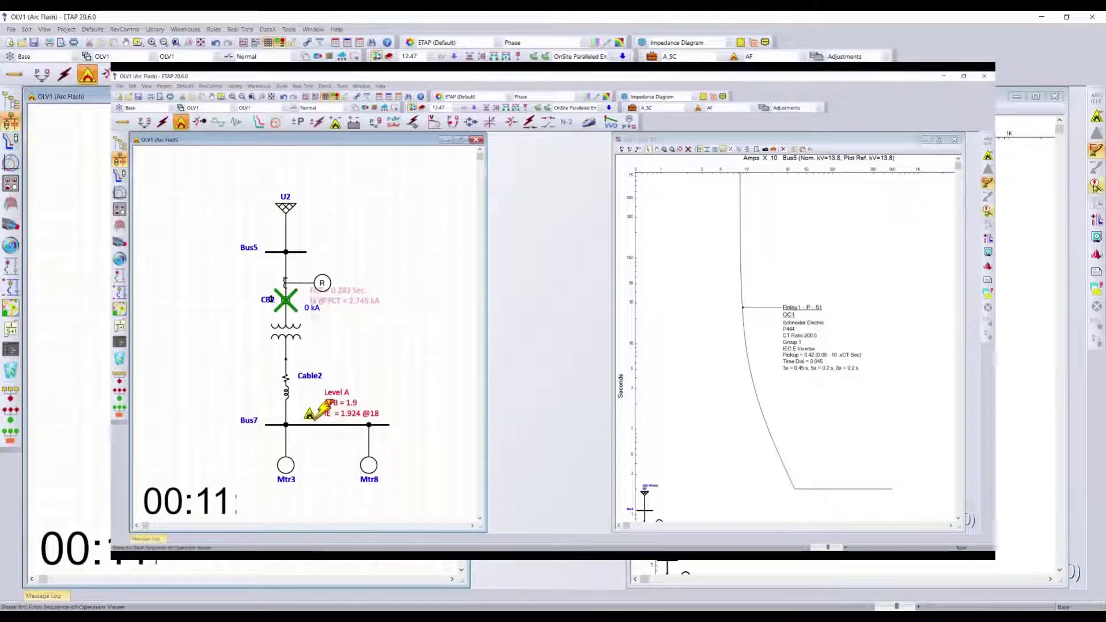
# Step: Examine the Bus7 arc flash events in the Sequence-of-Operation Events viewer and close it
pyautogui.click(987, 211)
pyautogui.click(595, 257)
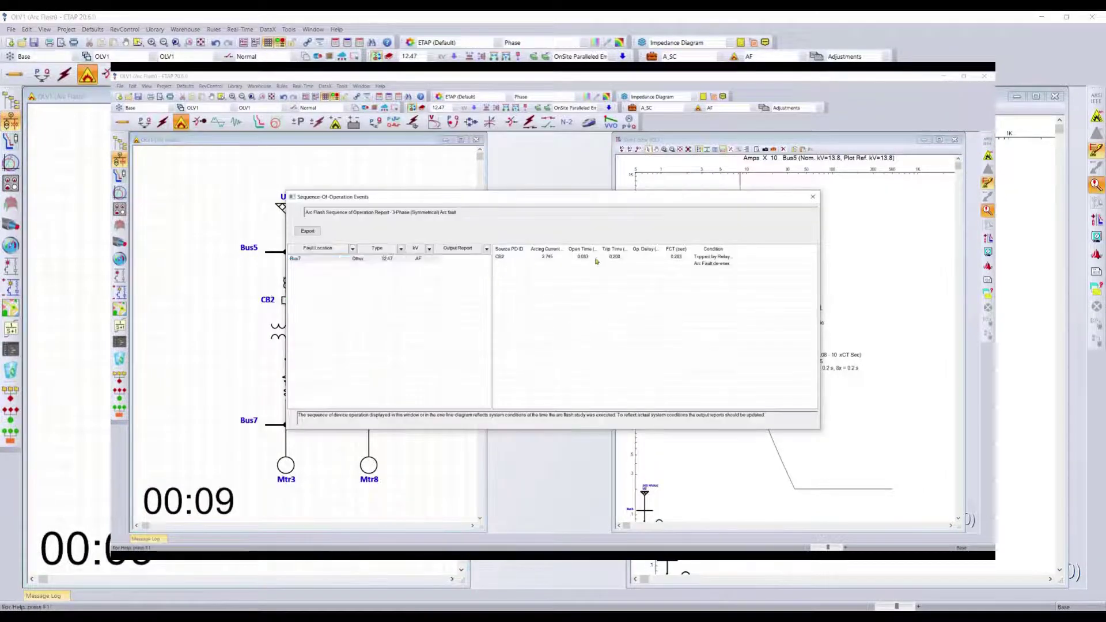
pyautogui.click(813, 197)
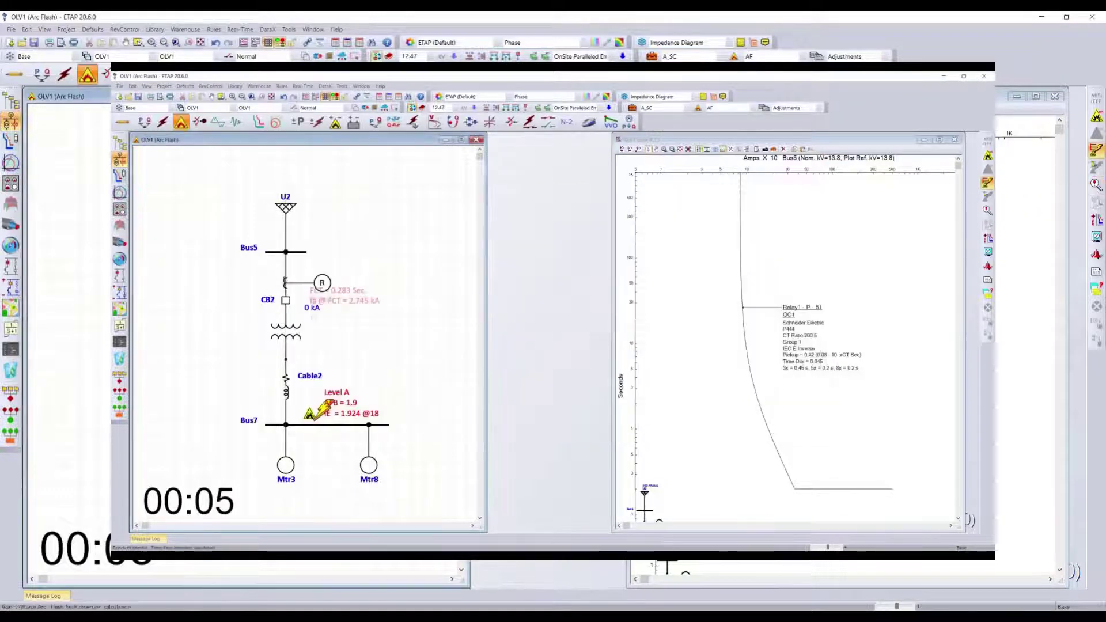
# Step: Examine the Bus7 results of the AF report in the Arc Flash Result Analyzer and close it
pyautogui.click(988, 294)
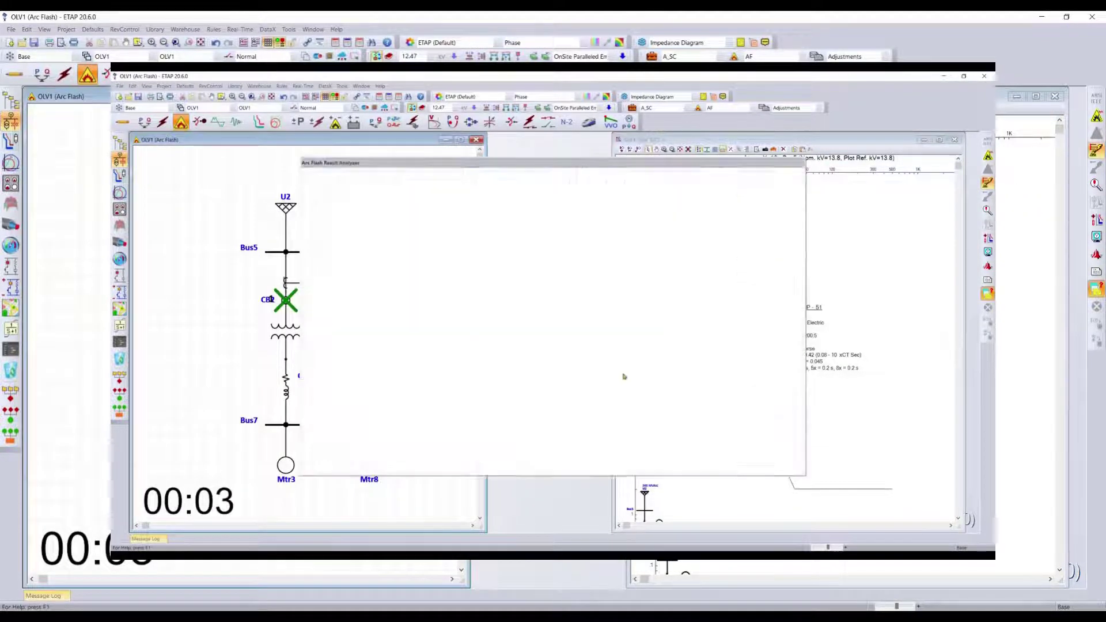
pyautogui.click(415, 206)
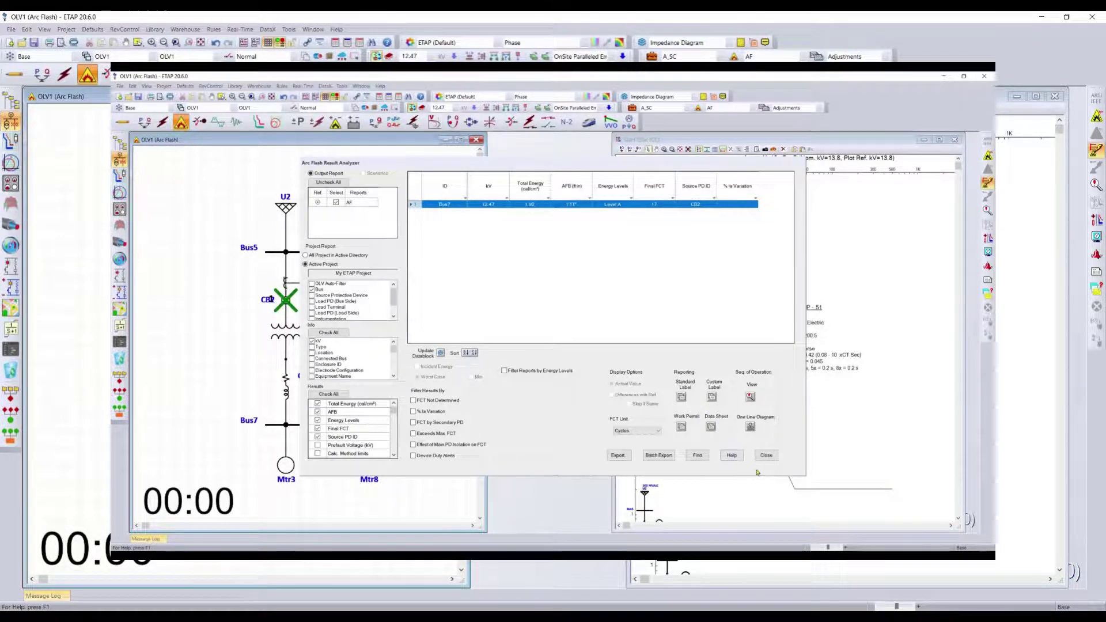
pyautogui.click(767, 456)
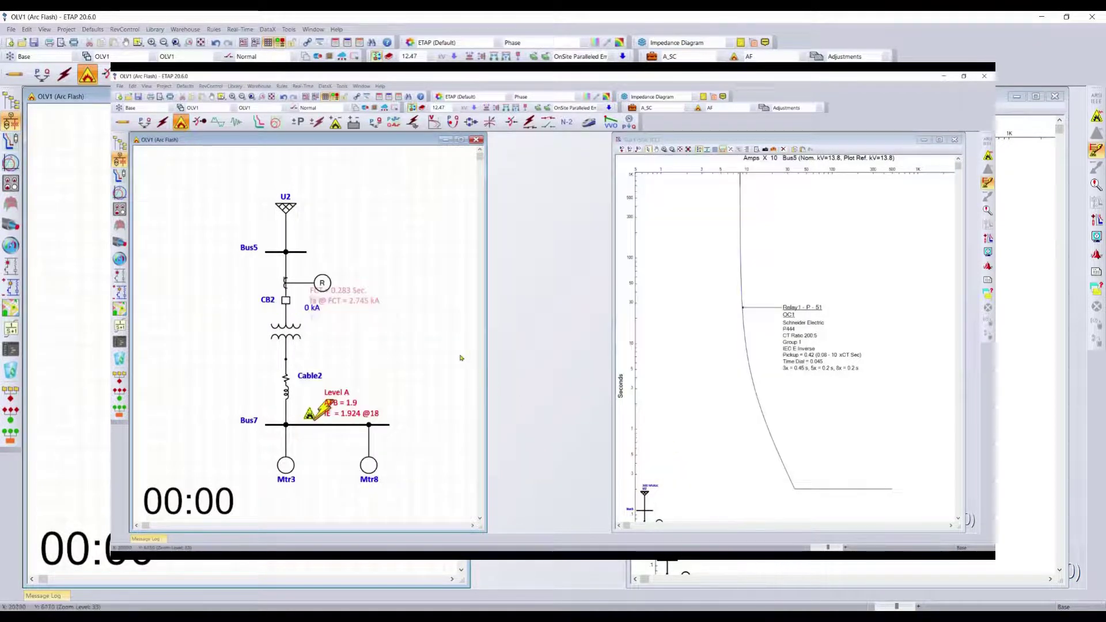